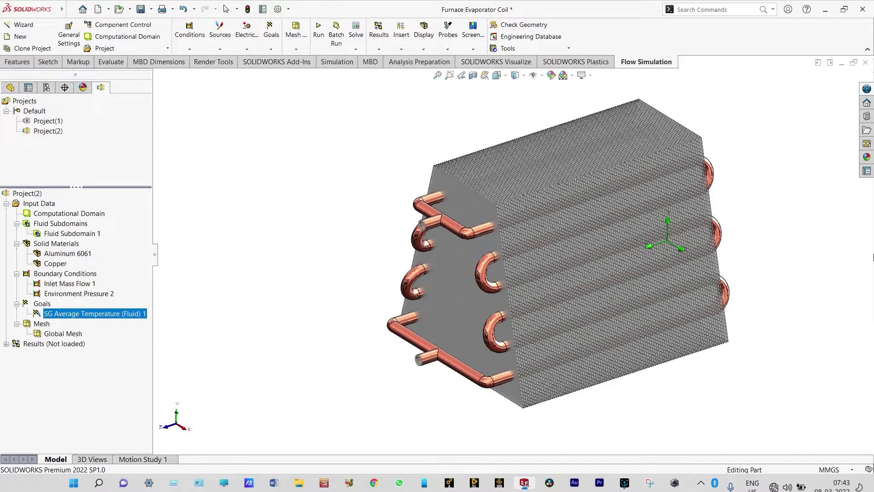
Zoom in on the Furnace Evaporator Coil model
scroll(845, 279, "down", 2)
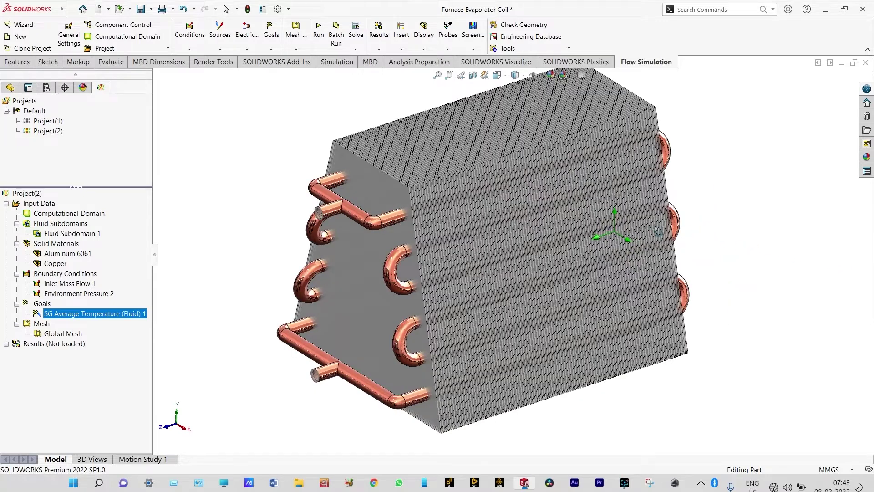
Cut the coil with a Front Plane section at 514 mm offset, reframe it, then cancel the section
left_click(474, 76)
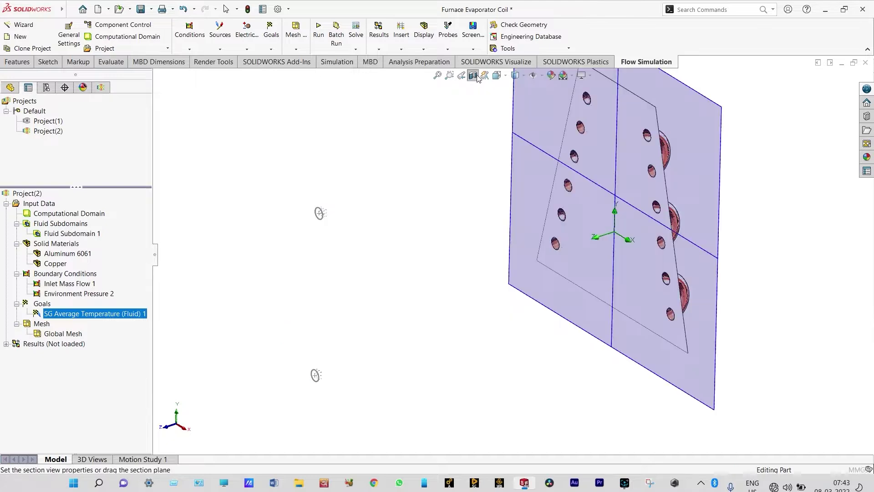
left_click_drag(581, 217, 334, 319)
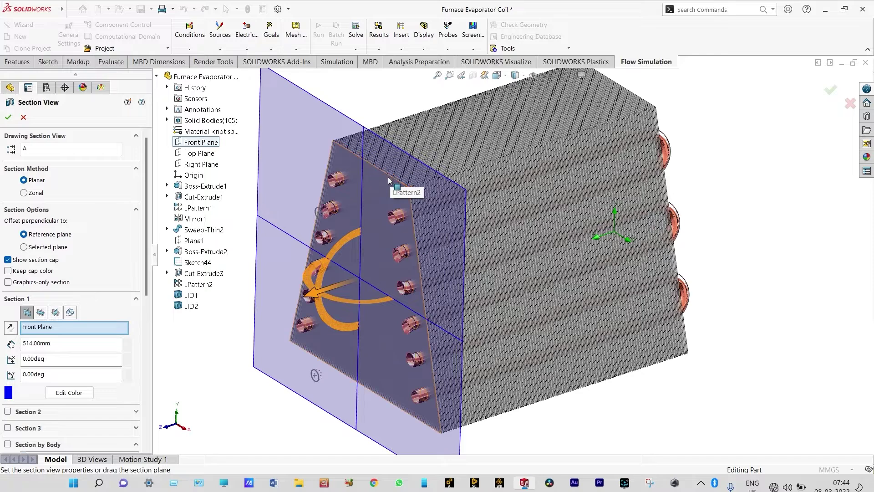
middle_click_drag(388, 180, 423, 147, "ctrl")
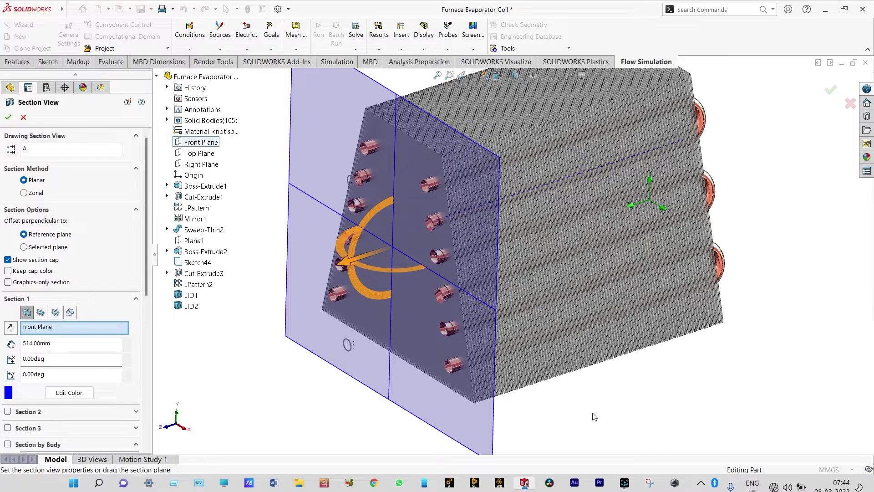
key("f")
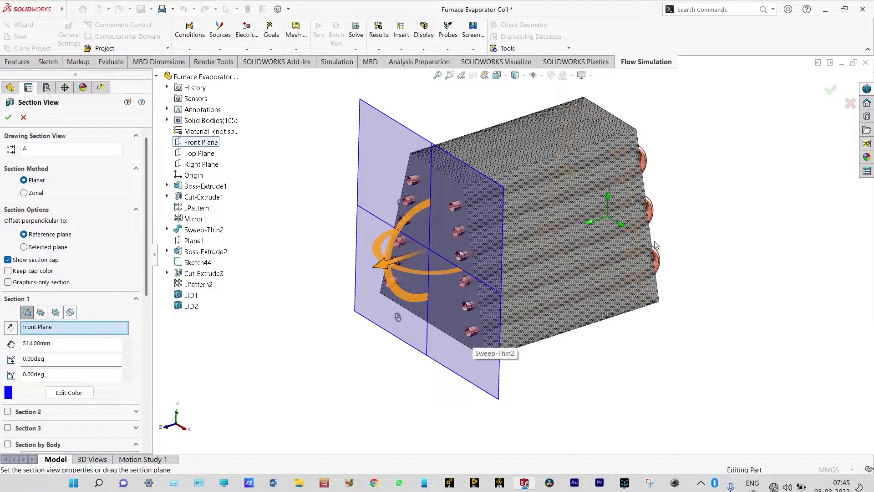
scroll(575, 128, "down", 1)
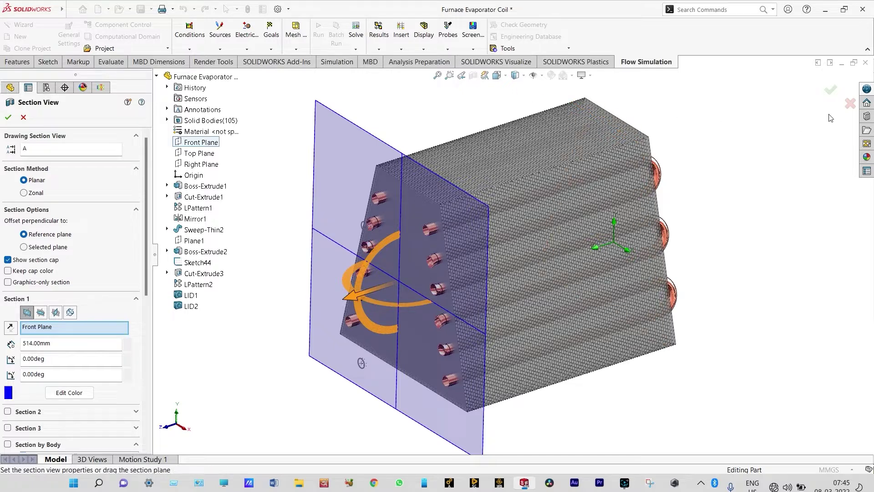
left_click(850, 103)
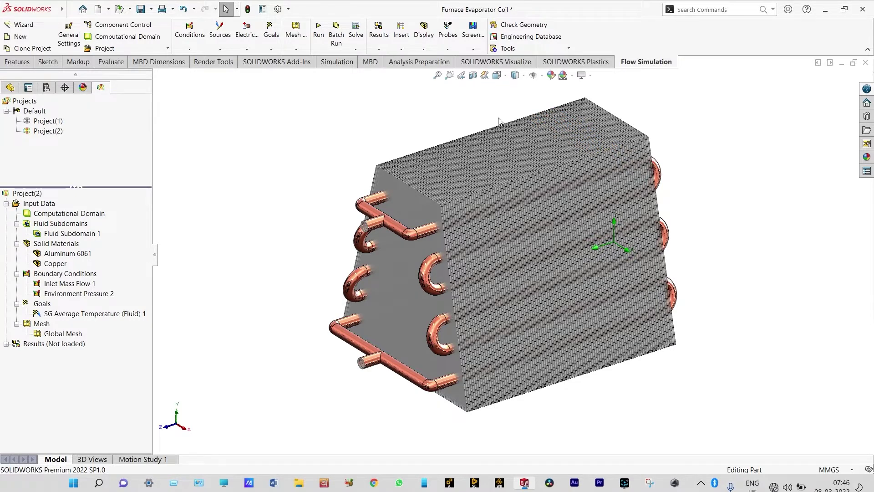
Start Project(3) in the wizard with SI (m-kg-s) units and temperature in °C
left_click(25, 25)
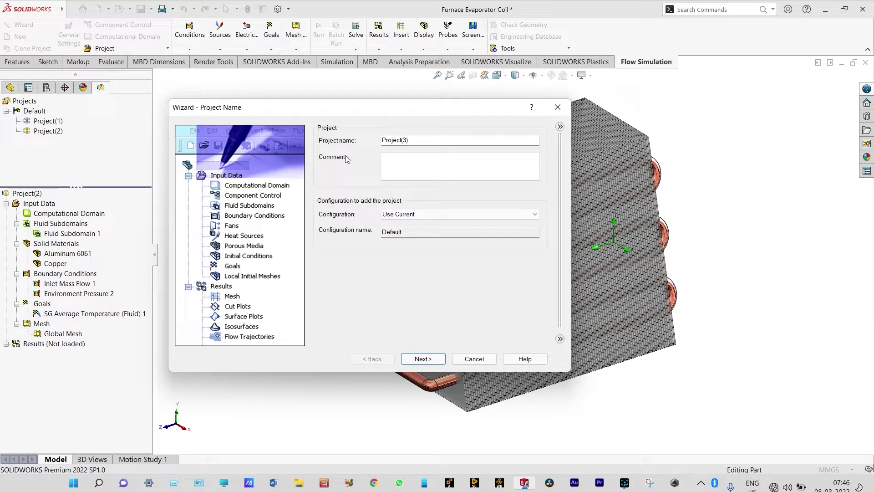
left_click(434, 358)
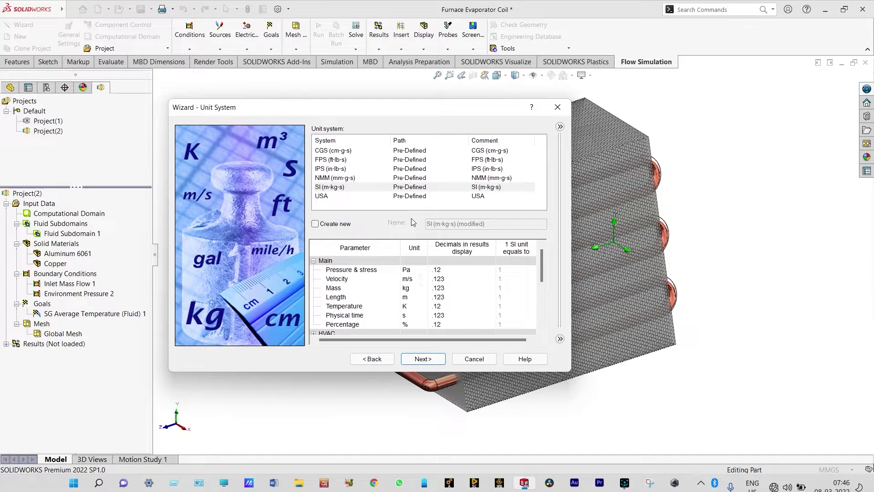
left_click(343, 188)
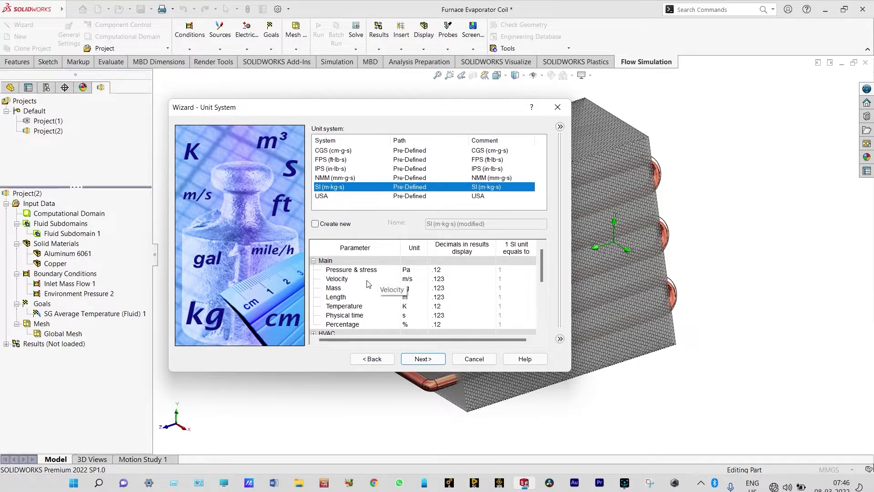
left_click(406, 306)
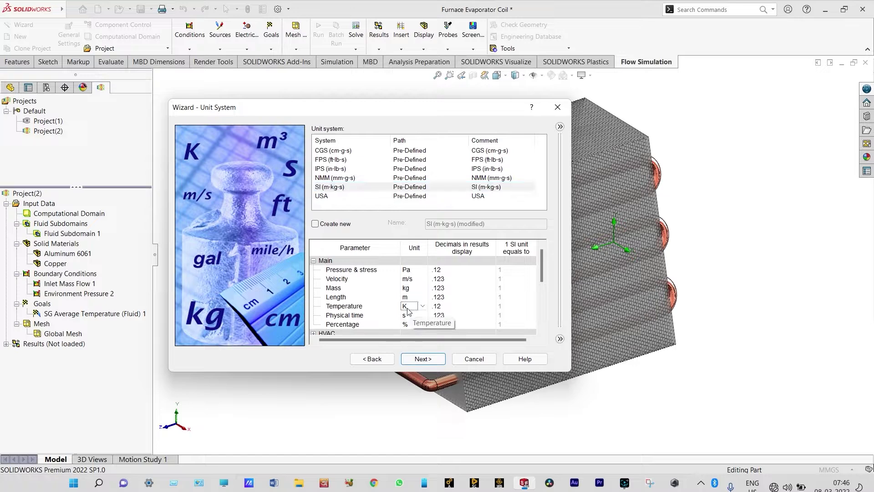
left_click(423, 307)
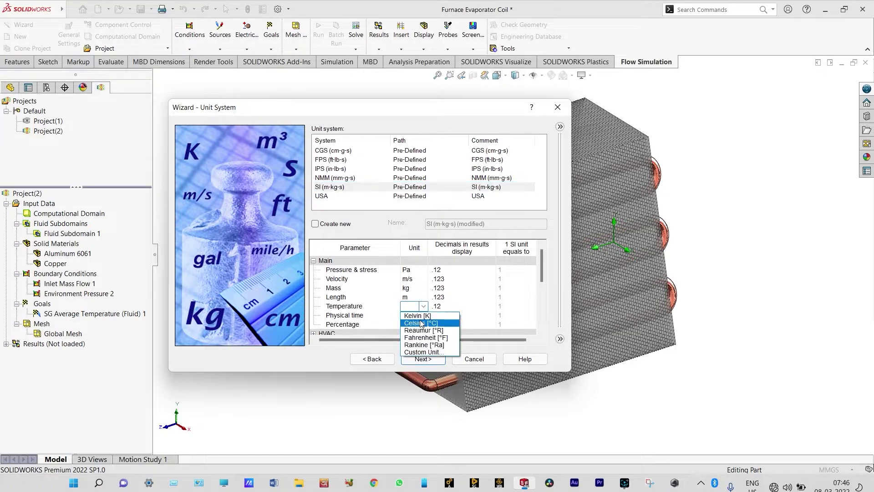
left_click(421, 323)
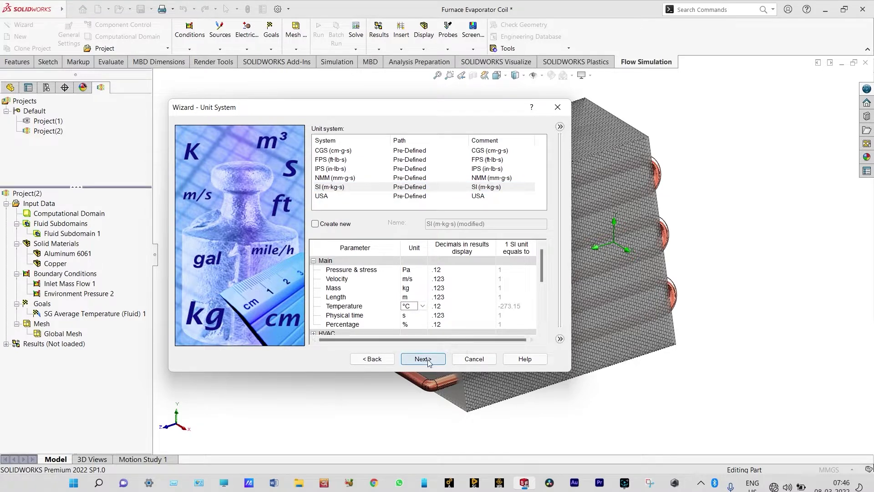
left_click(427, 360)
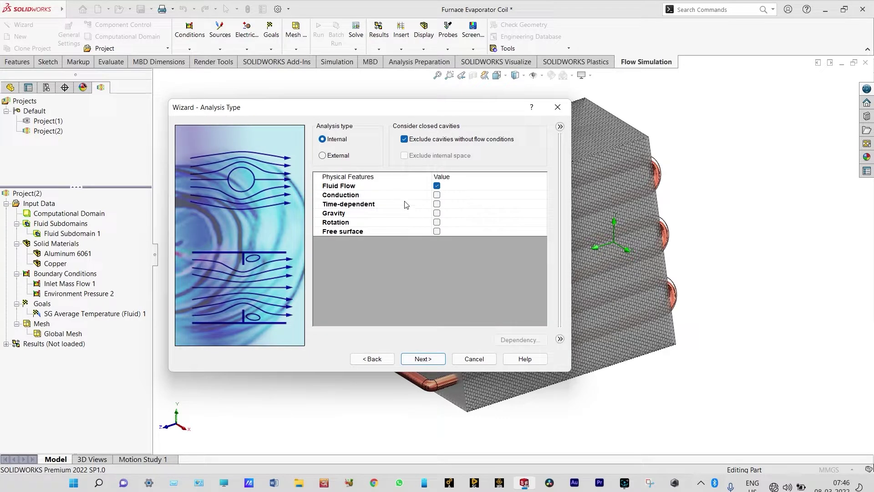
Choose External analysis type and enable Conduction and Gravity
left_click(323, 155)
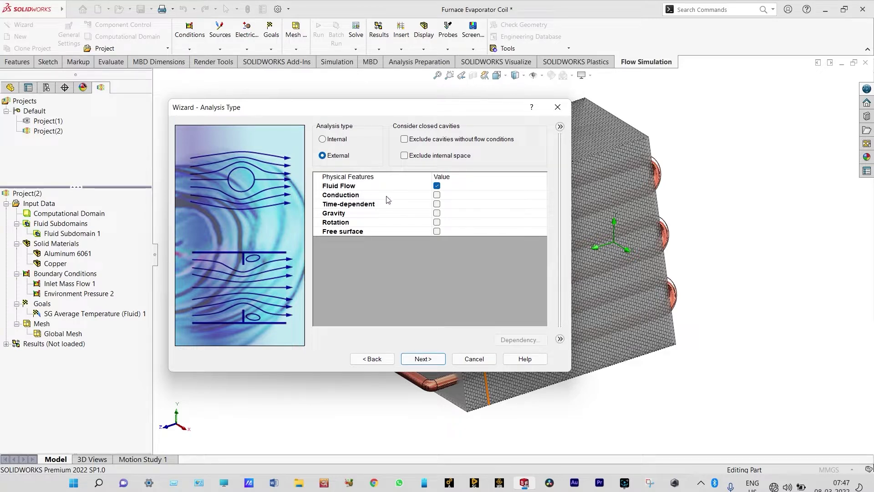
left_click(435, 196)
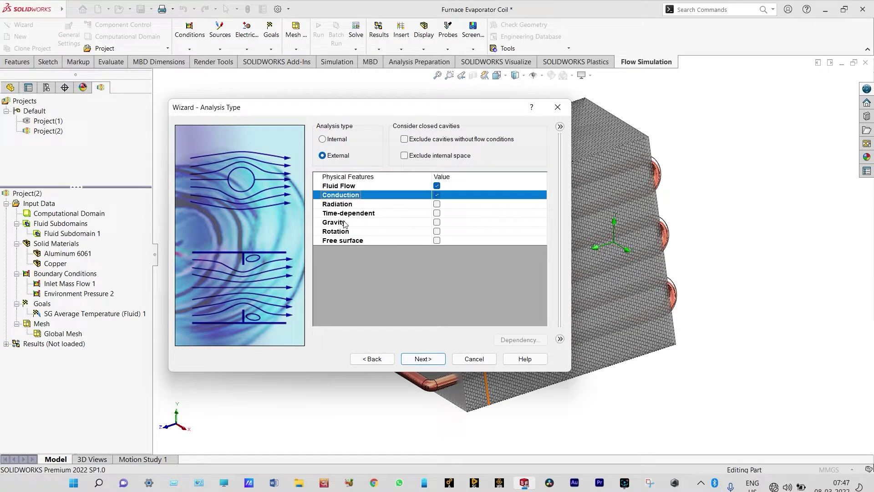
left_click(437, 223)
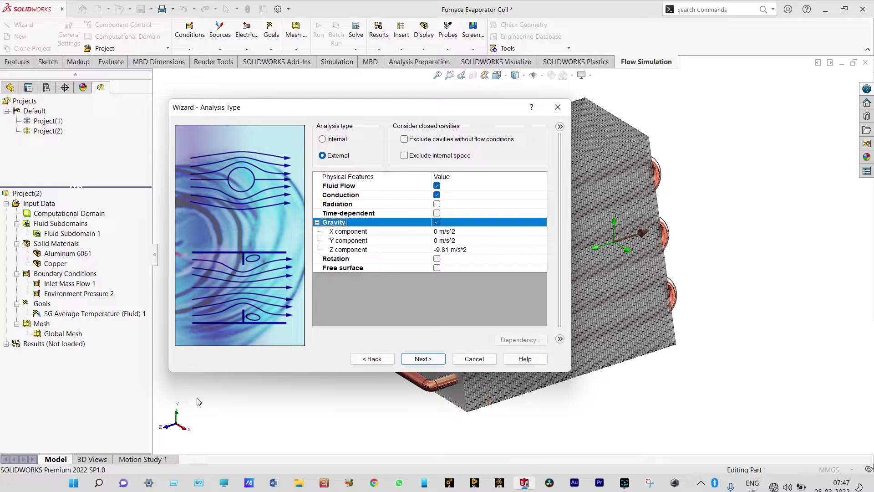
Set the gravity components to Y = -9.81 m/s² and Z = 0
left_click(437, 241)
key("BackSpace")
type("-9.8")
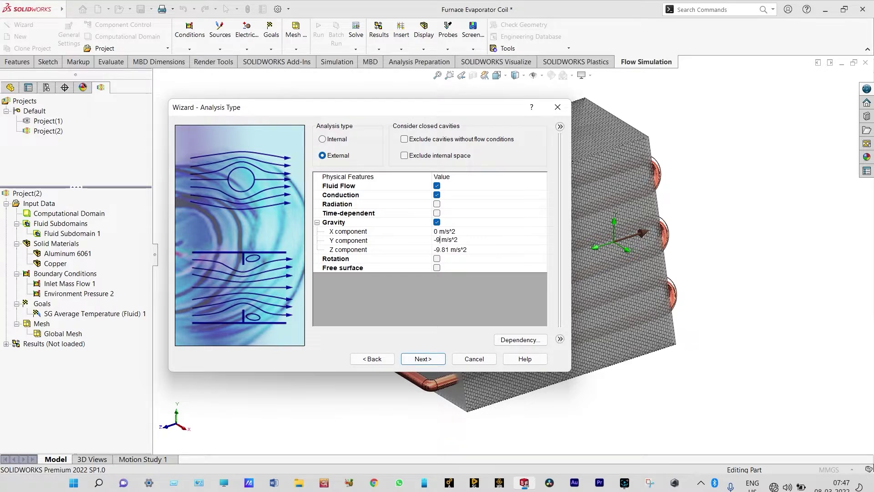
type("1")
left_click(446, 249)
key("BackSpace")
key("BackSpace")
key("BackSpace")
key("BackSpace")
key("Delete")
type("0")
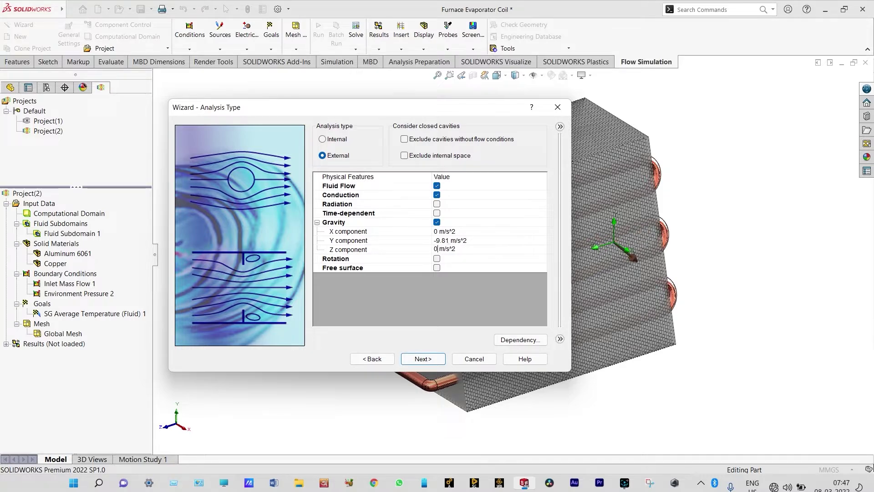
left_click(421, 360)
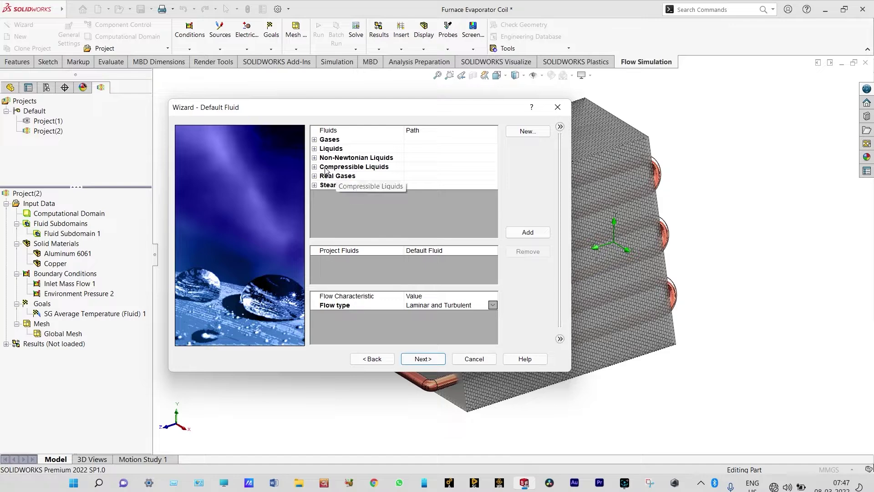
Add Air from the pre-defined Gases to the project fluids
left_click(314, 141)
double_click(343, 168)
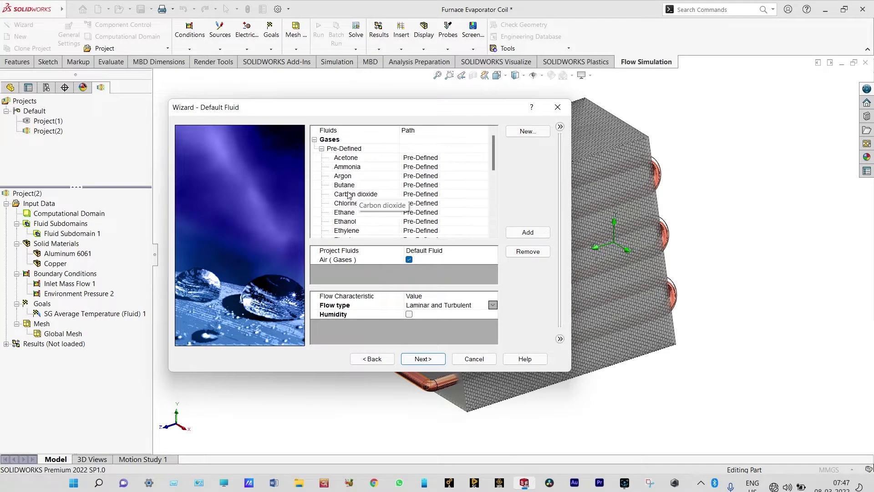
scroll(348, 196, "down", 2)
scroll(349, 207, "up", 2)
left_click(321, 149)
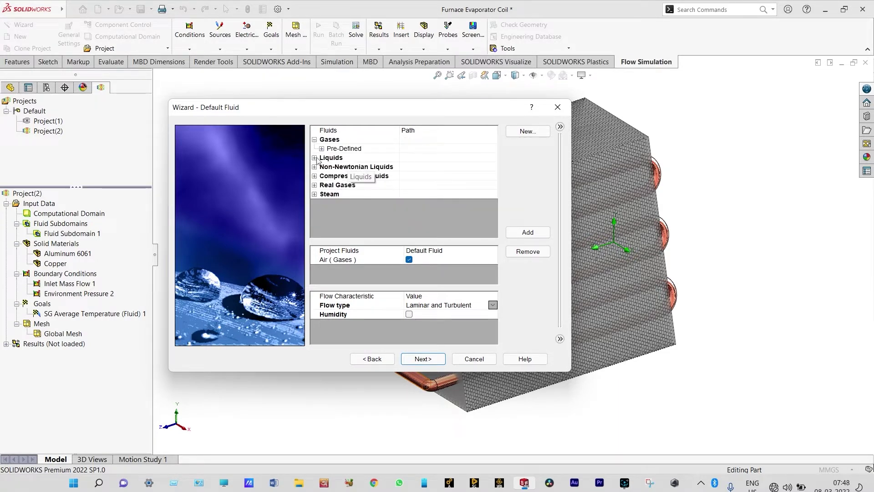
Add the refrigerant R123 from Liquids to the project fluids
left_click(316, 159)
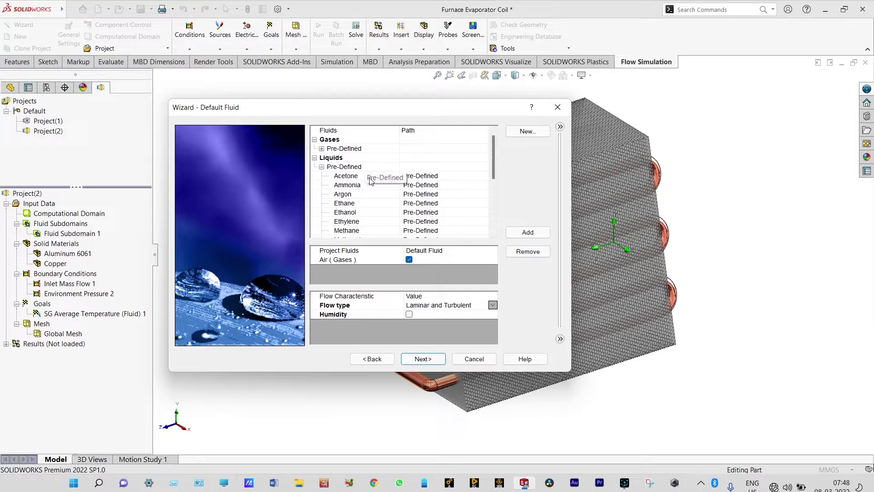
scroll(370, 187, "down", 2)
scroll(364, 194, "down", 2)
left_click(355, 203)
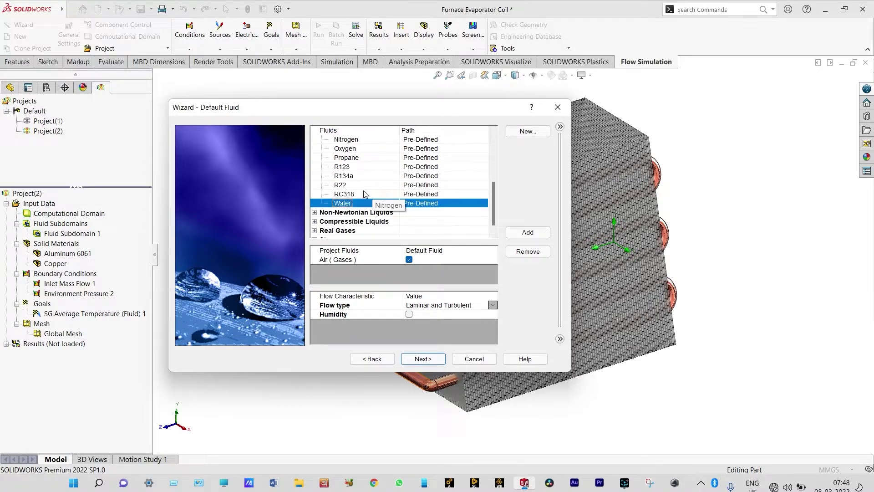
left_click(348, 169)
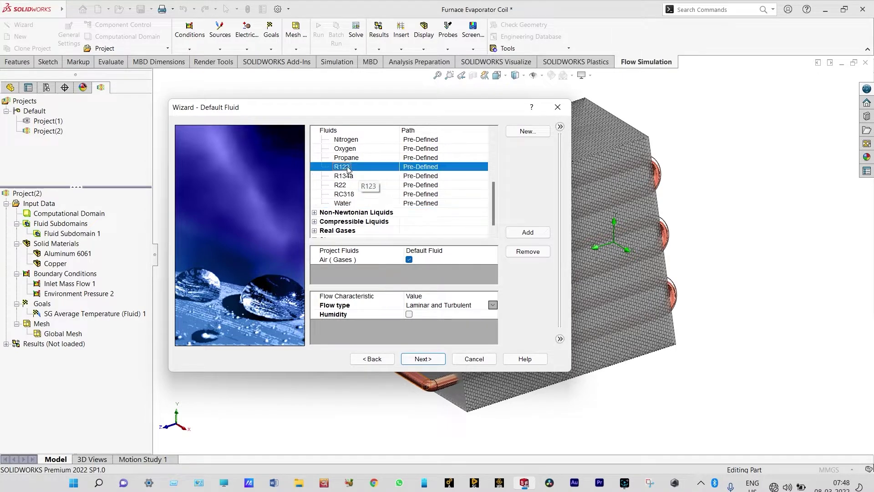
double_click(348, 168)
left_click(423, 359)
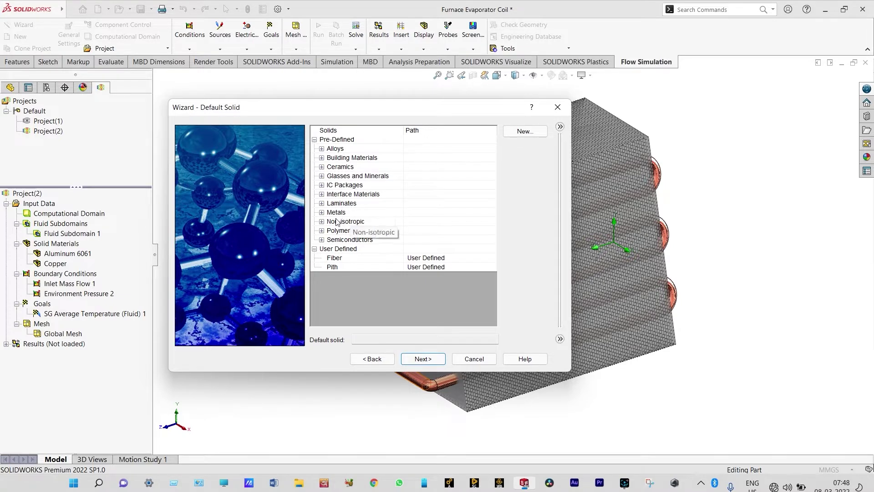
Pick Copper under Metals as the default solid and keep the default wall conditions
left_click(322, 212)
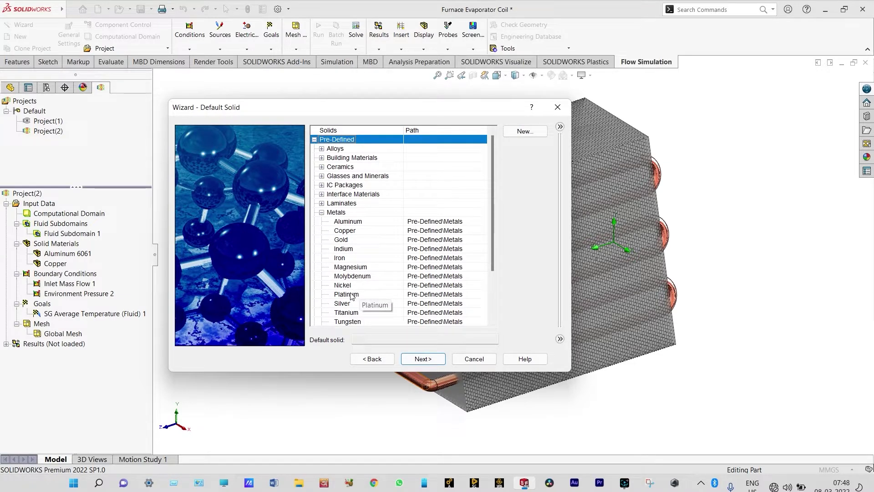
left_click(347, 231)
left_click(435, 363)
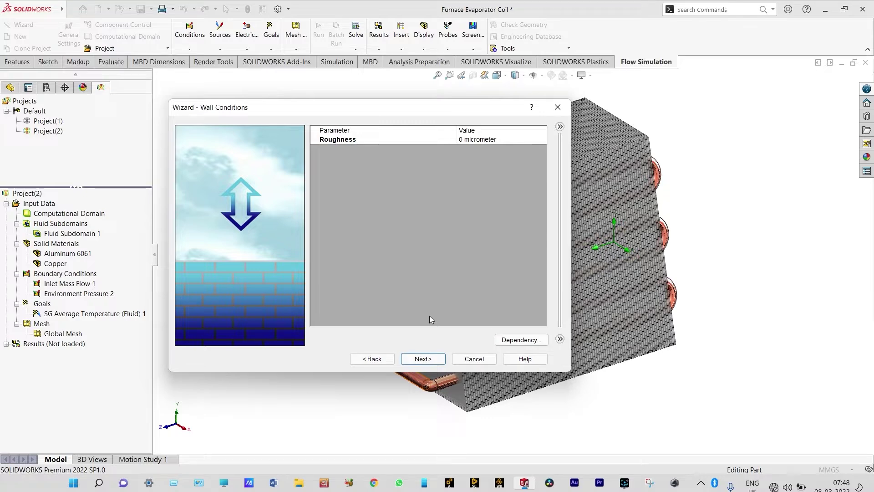
left_click(428, 360)
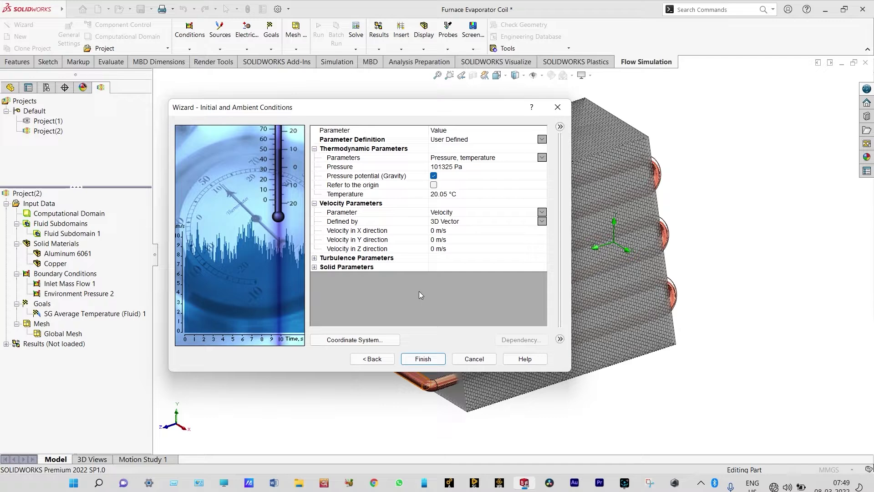
Set the ambient temperature and initial solid temperature to 30 °C
left_click(449, 194)
type("30")
left_click(371, 274)
left_click(314, 267)
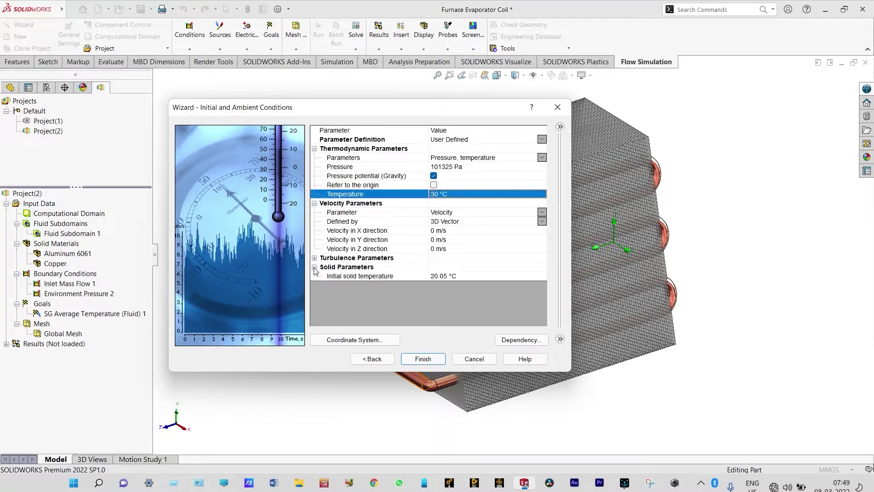
left_click(448, 276)
type("30")
key("Return")
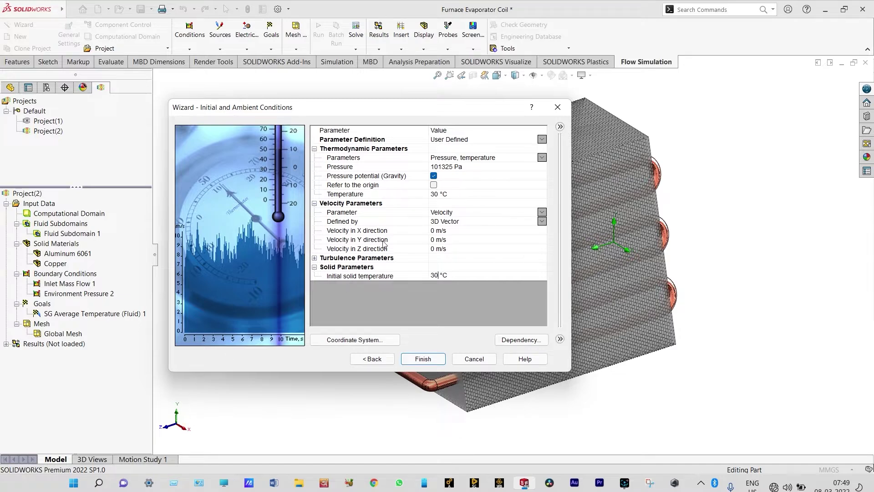
Set the initial velocity in Y to 30 m/s
left_click(431, 240)
left_click(431, 241)
type("30")
key("Return")
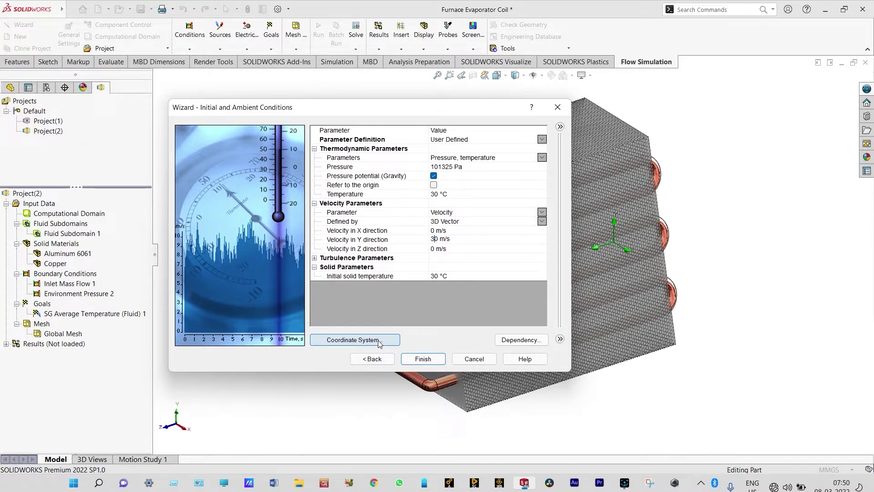
Make Y the coordinate system reference axis and finish the wizard
left_click(354, 340)
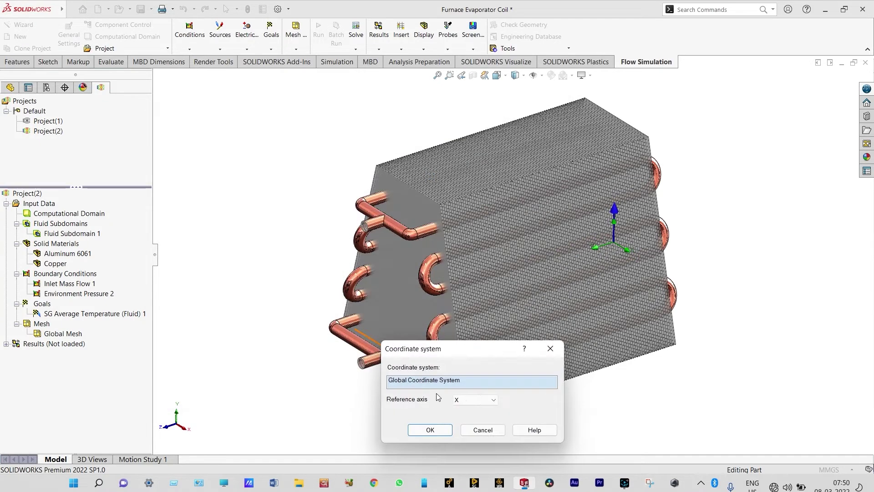
left_click(488, 401)
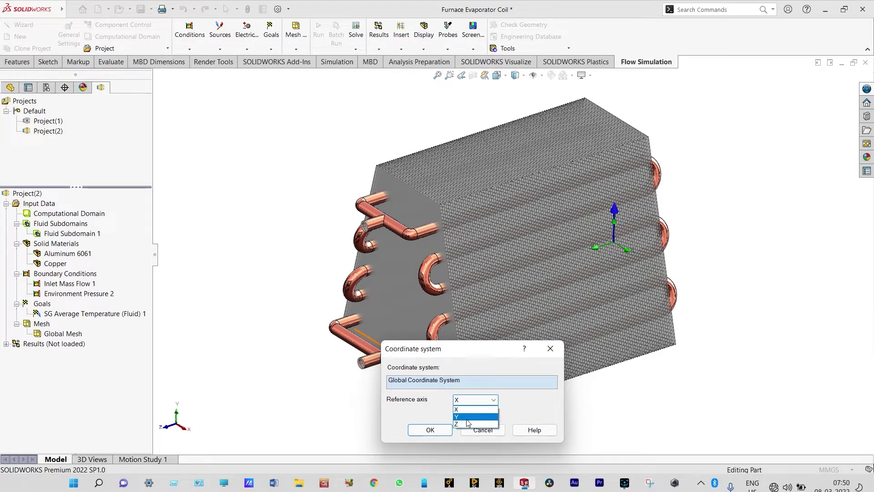
left_click(468, 416)
left_click(445, 428)
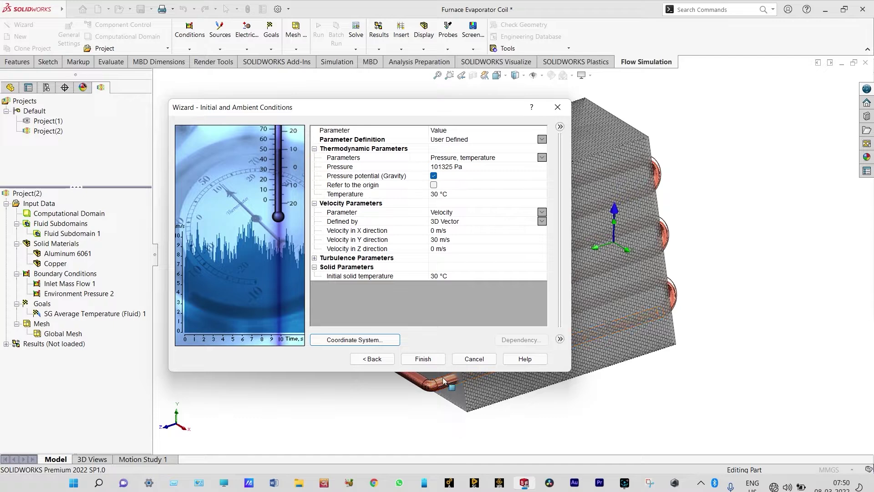
left_click(426, 360)
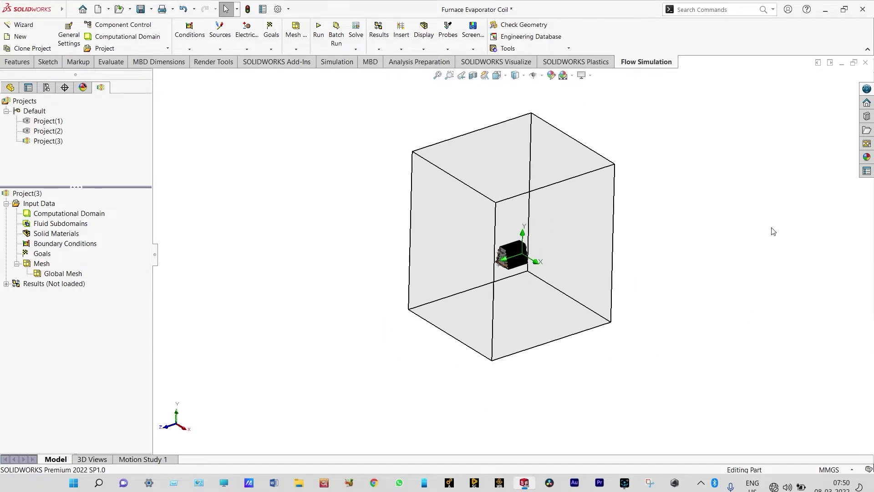
Accept the computational domain, switch to Isometric view, and hide the domain box
left_click(508, 75)
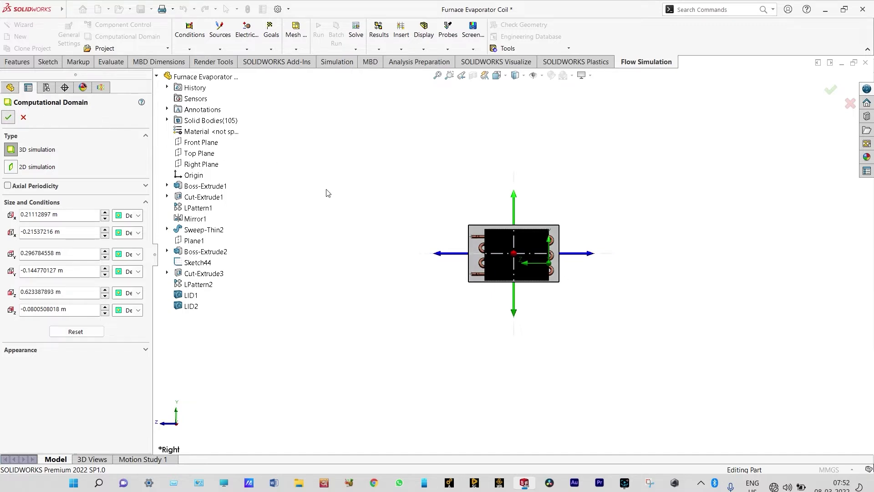
key("Return")
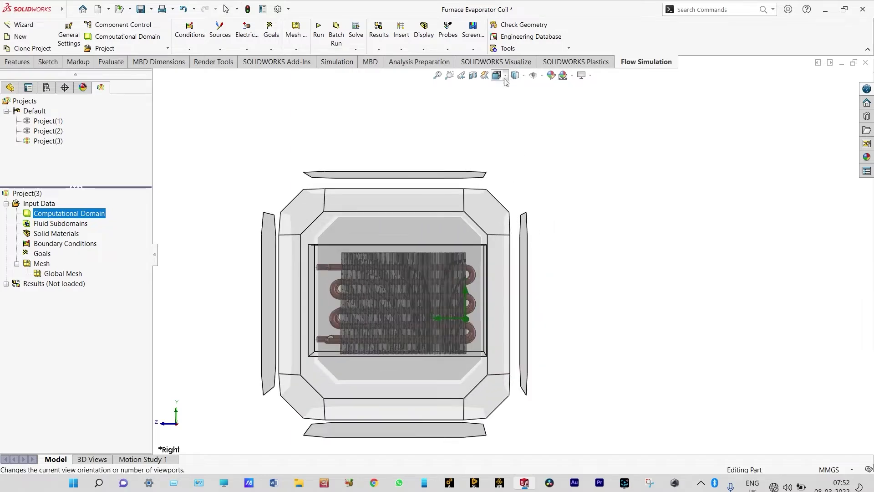
left_click(506, 77)
left_click(547, 107)
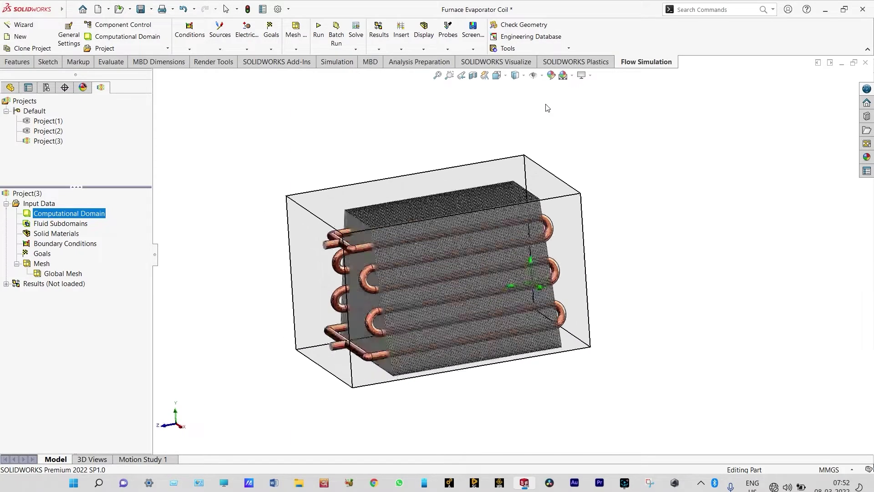
right_click(96, 214)
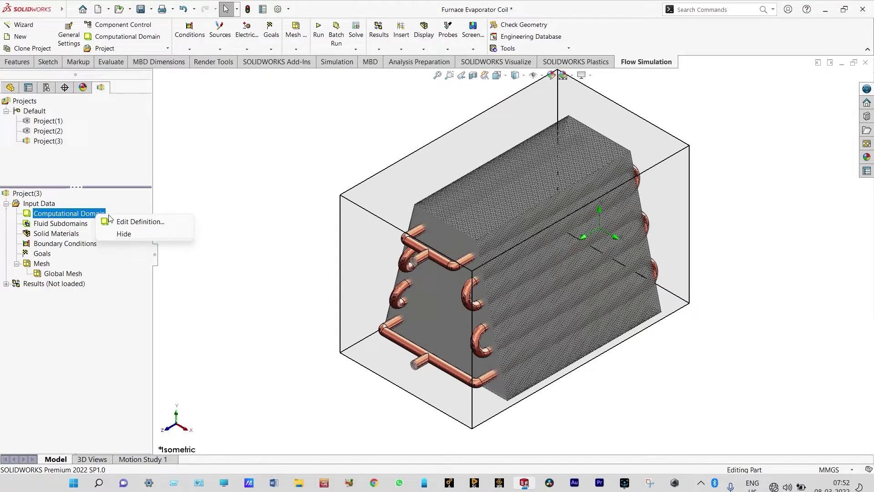
left_click(119, 233)
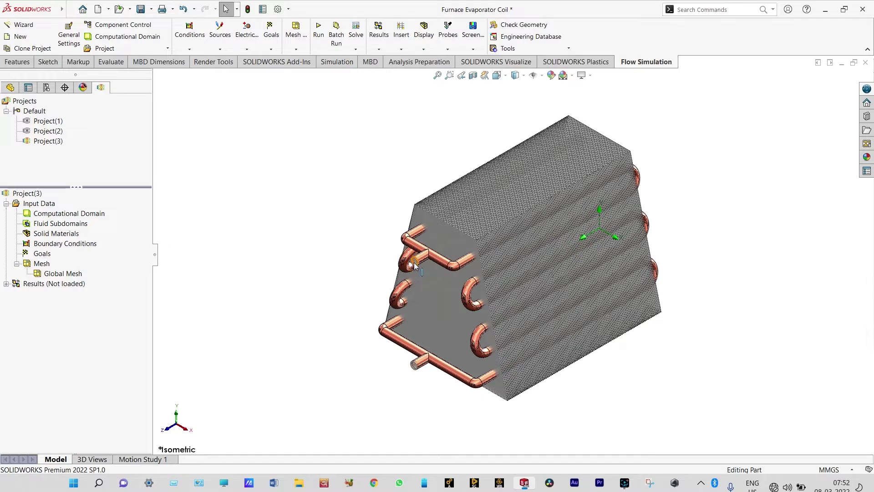
Shift the coil right and cut it open with a section view
middle_click_drag(414, 274, 456, 278, "ctrl")
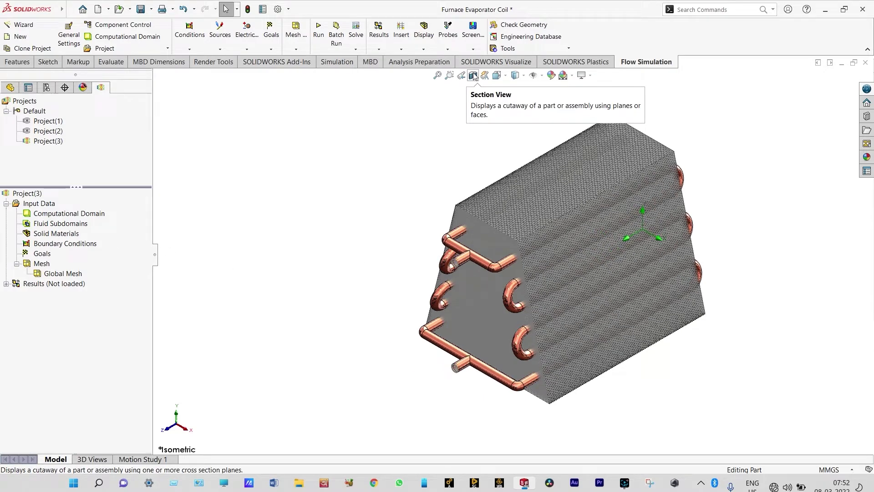
left_click(474, 76)
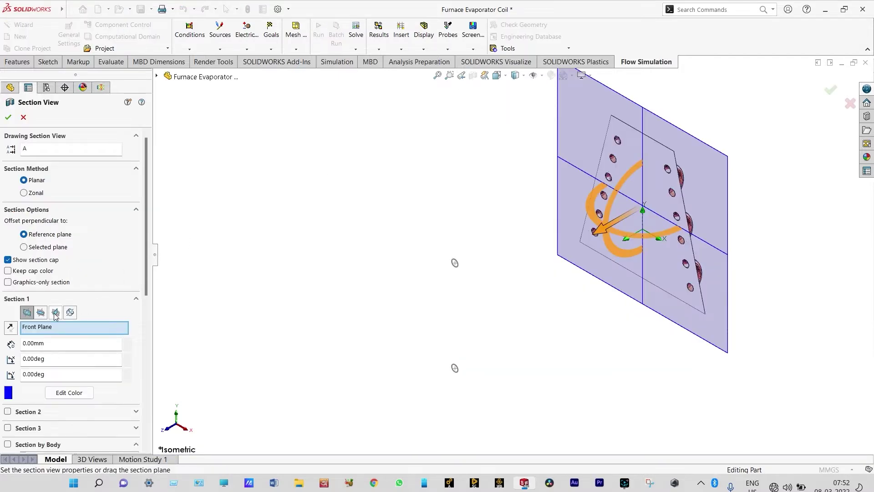
key("Escape")
scroll(475, 300, "down", 10)
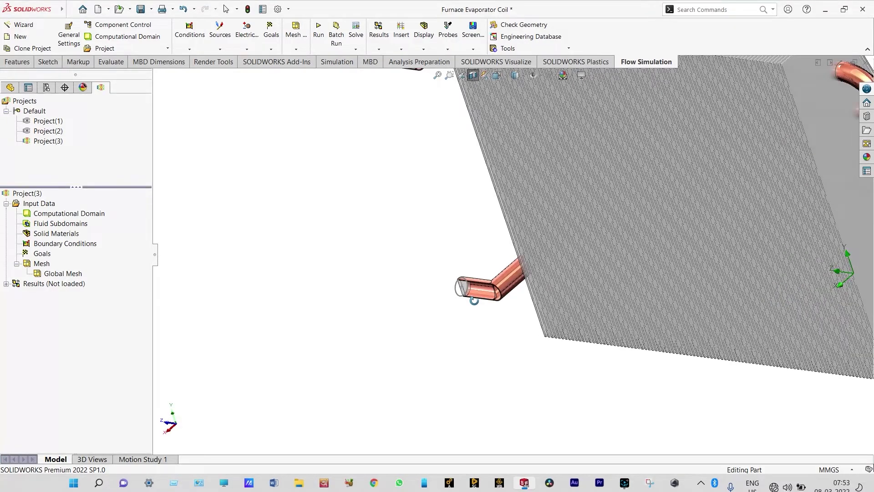
Insert a fluid subdomain of liquid R123 at 5 °C on the tube face
right_click(79, 224)
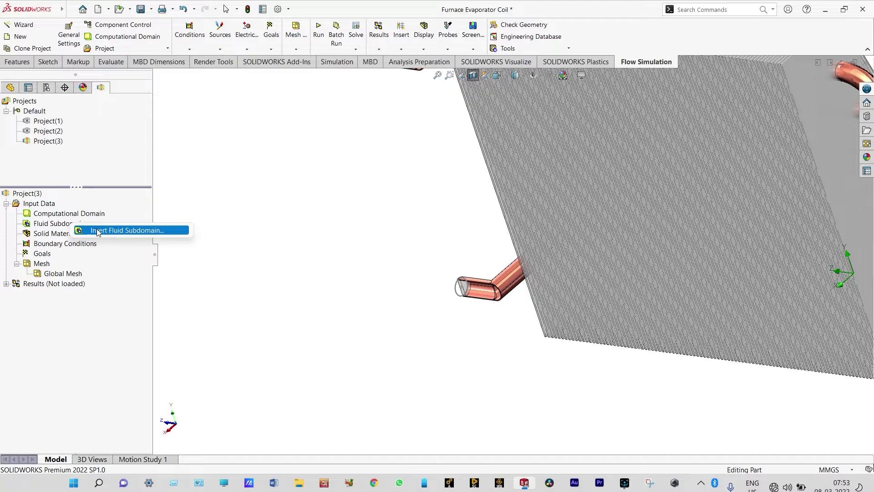
left_click(97, 230)
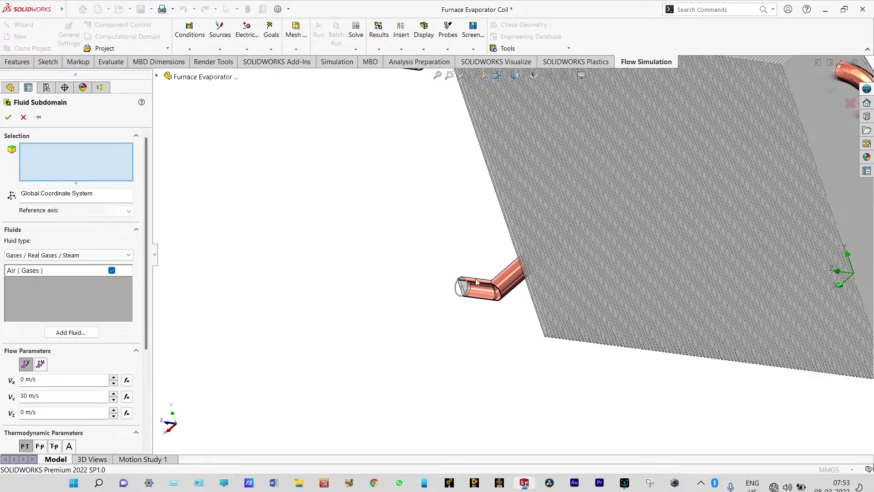
left_click(112, 270)
left_click(109, 256)
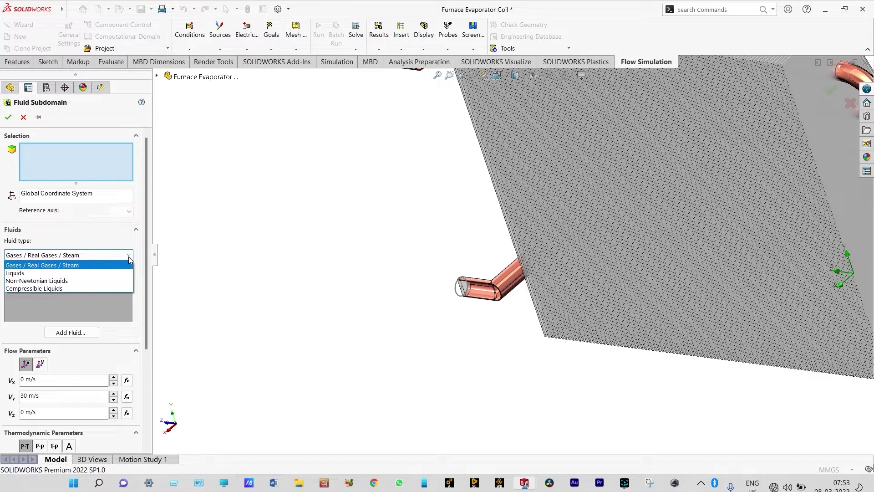
left_click(95, 274)
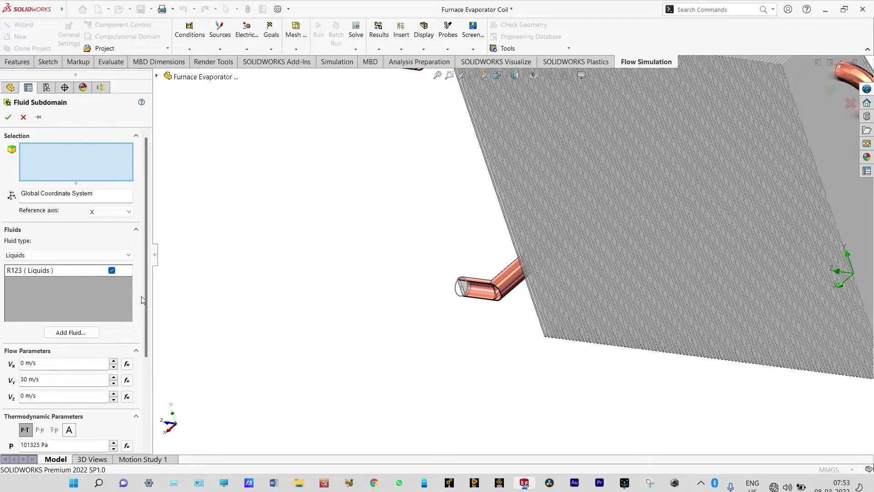
left_click_drag(147, 291, 147, 377)
double_click(42, 333)
type("5 °C")
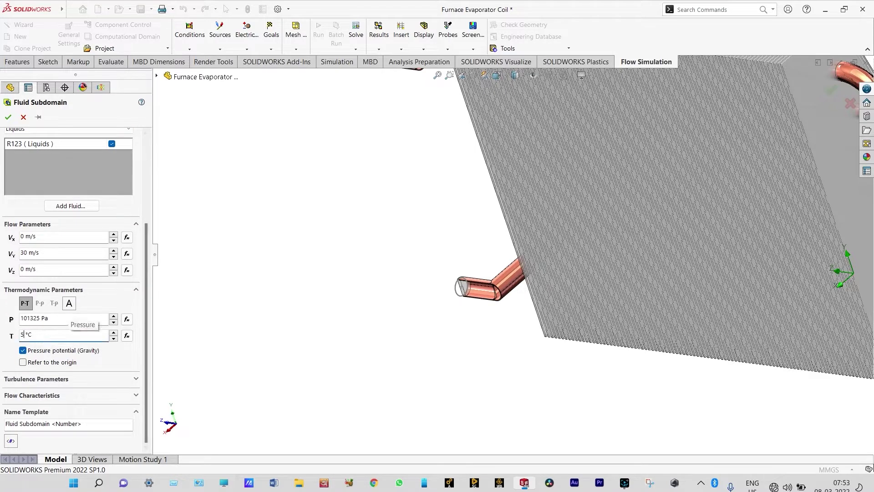
left_click(465, 289)
key("f")
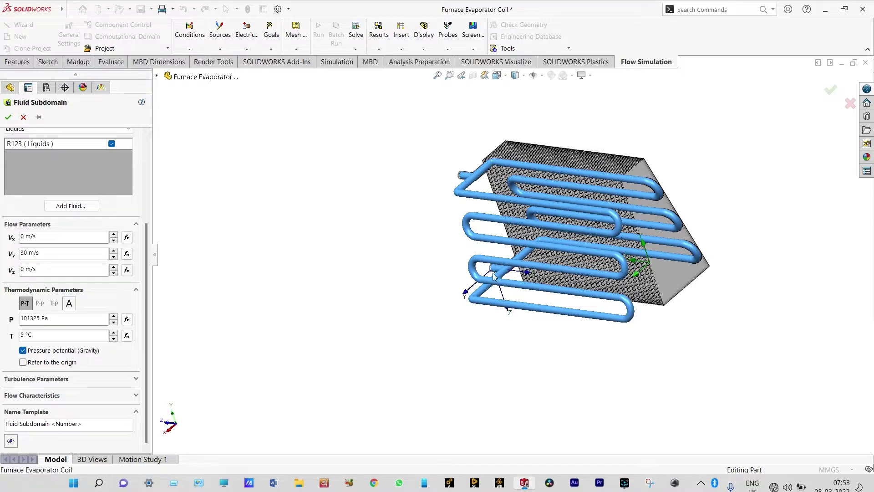
left_click(9, 118)
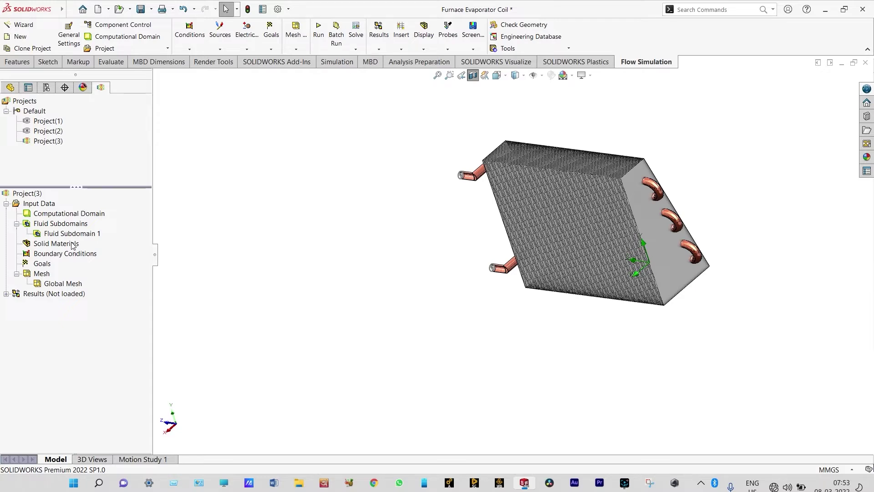
Turn off the section view and rotate, zoom and pan to frame the coil's tube-bend end
left_click(473, 75)
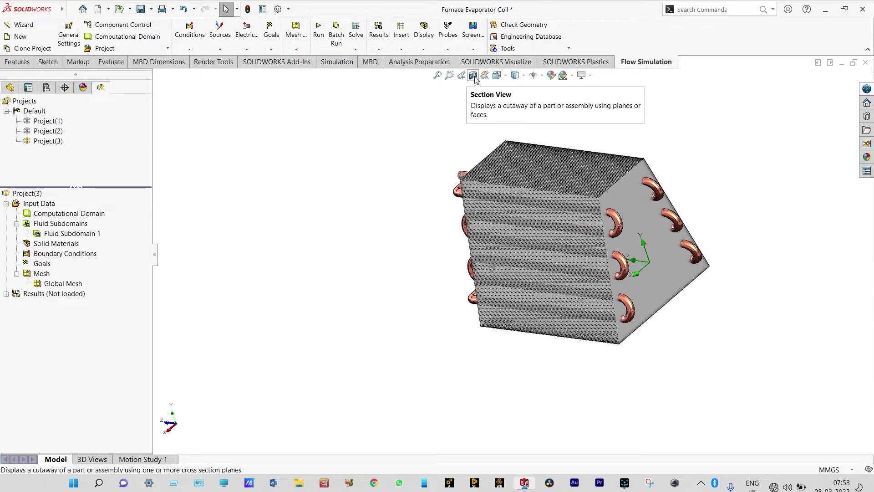
right_click(383, 172)
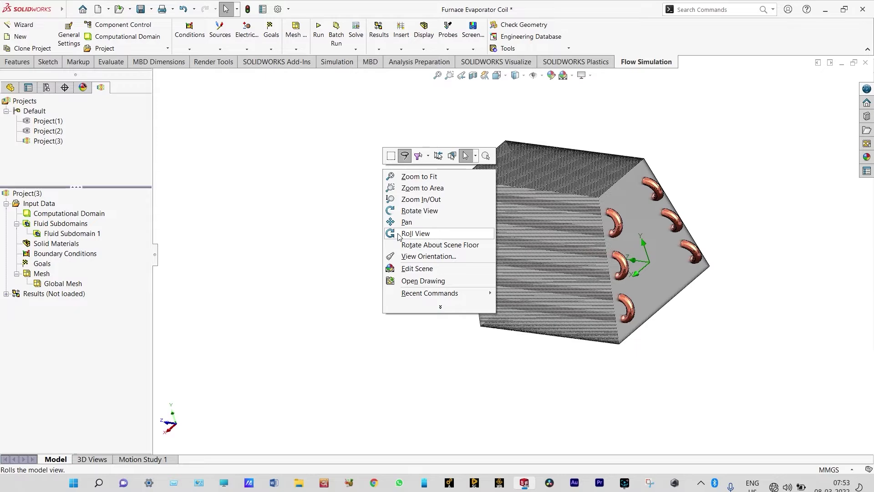
left_click(397, 209)
left_click_drag(400, 237, 730, 256)
scroll(730, 255, "up", 2)
scroll(730, 256, "up", 3)
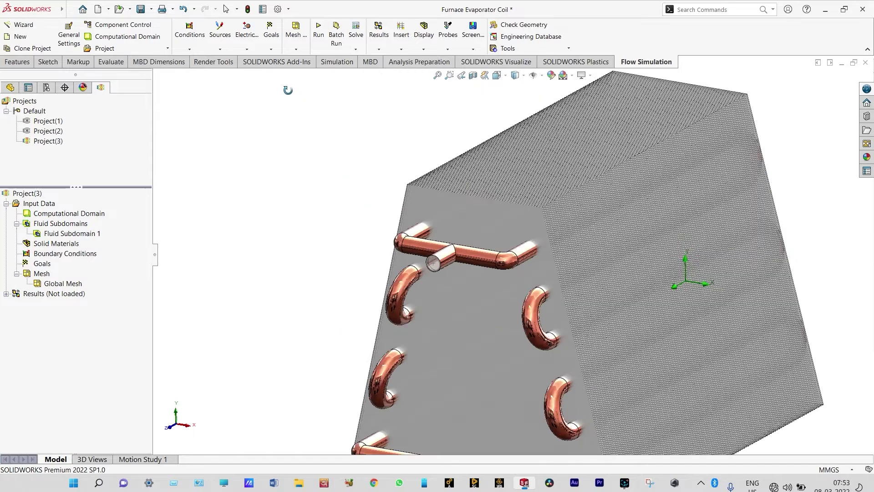
middle_click_drag(589, 315, 528, 293, "ctrl")
key("Escape")
right_click(76, 245)
Assign the pre-defined metal Copper to the Tube Entry, Tube Exit and Cu Tube bodies
left_click(146, 247)
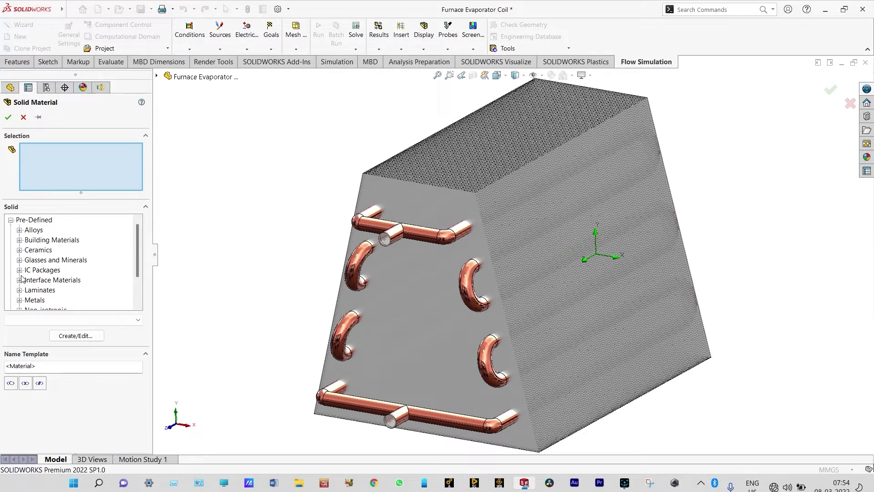
left_click(20, 300)
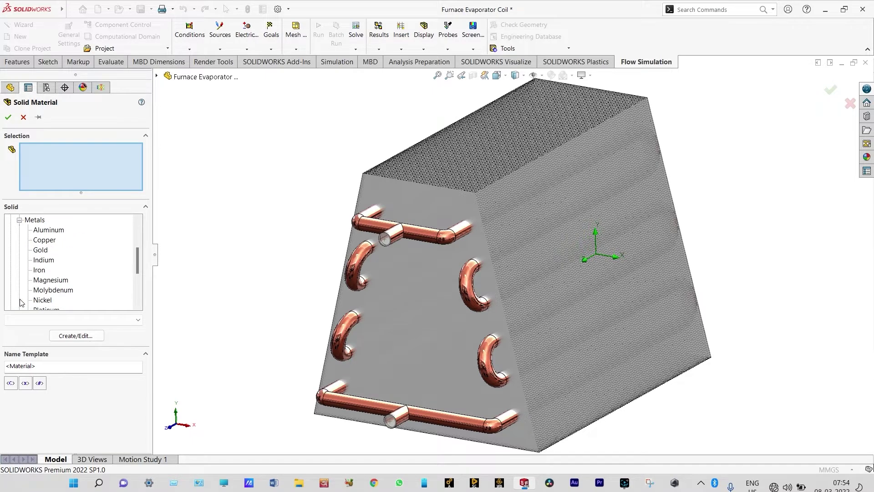
left_click(38, 242)
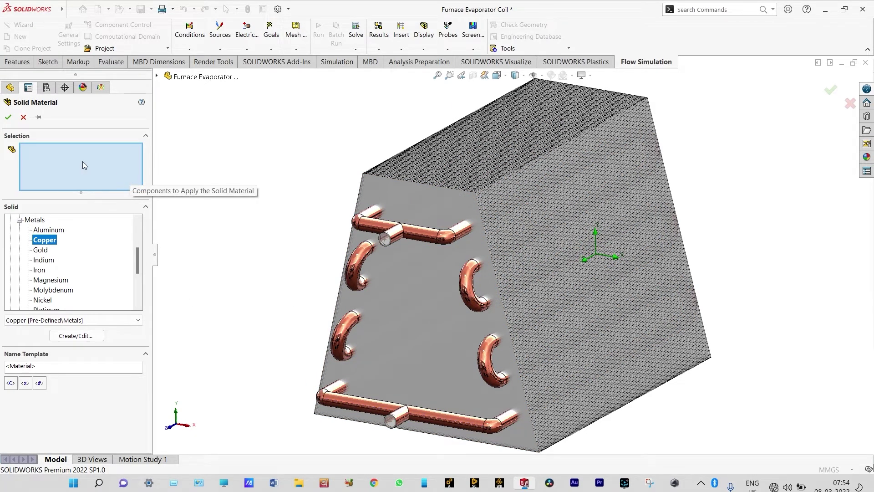
left_click(157, 78)
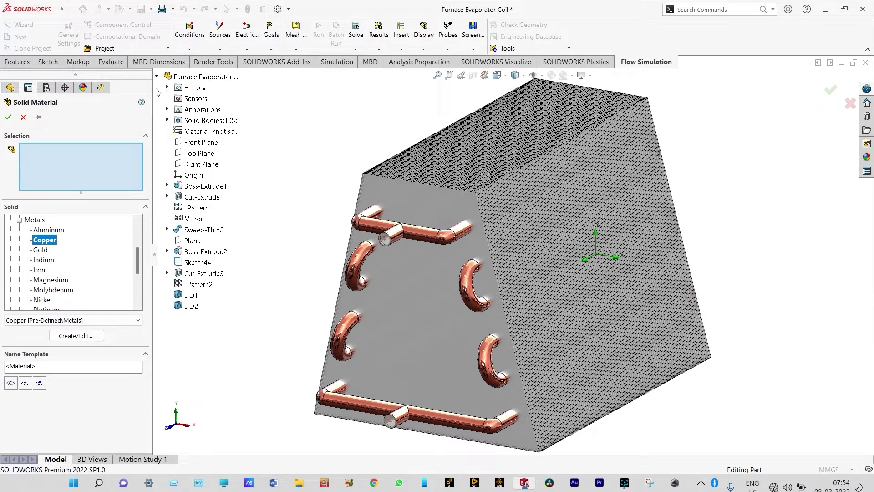
left_click(169, 122)
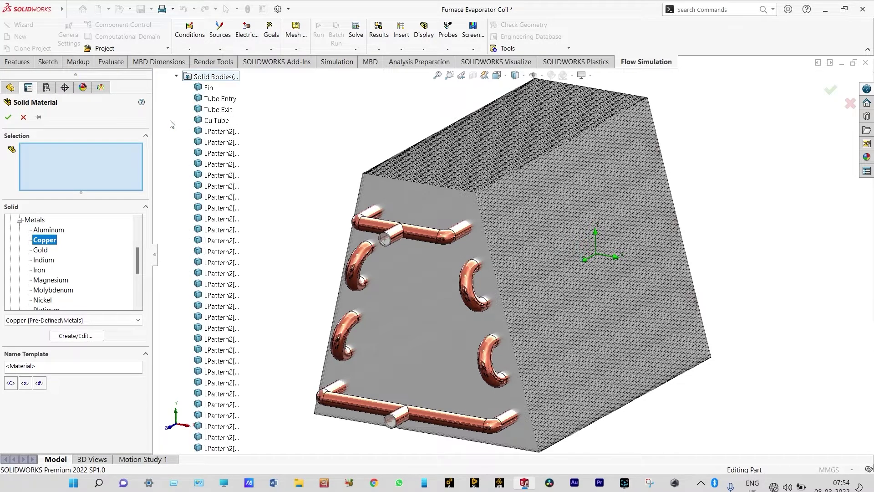
left_click(204, 99)
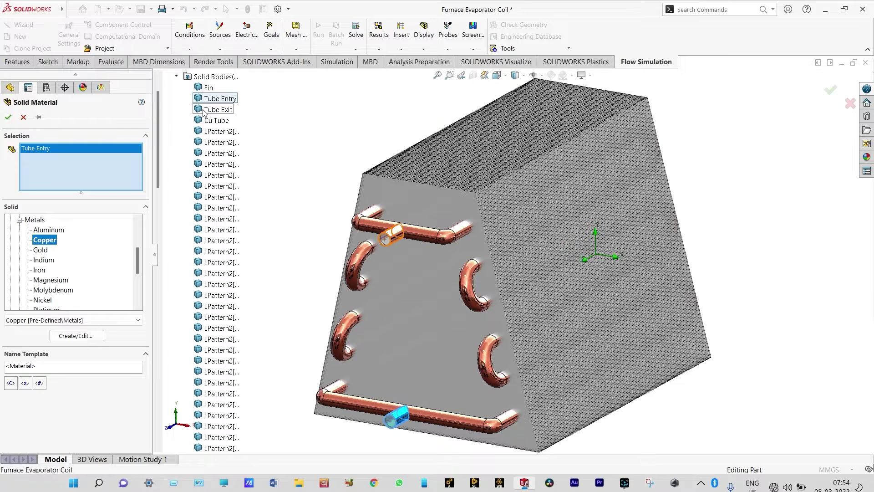
left_click(212, 110)
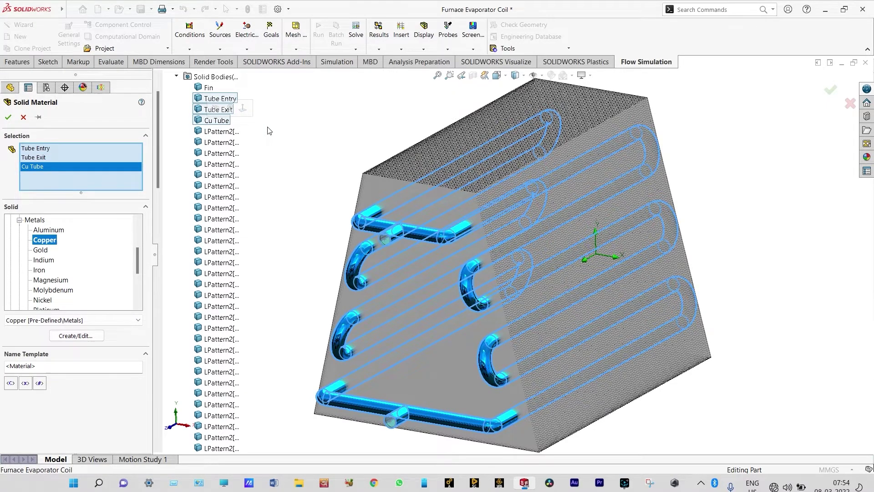
left_click(8, 117)
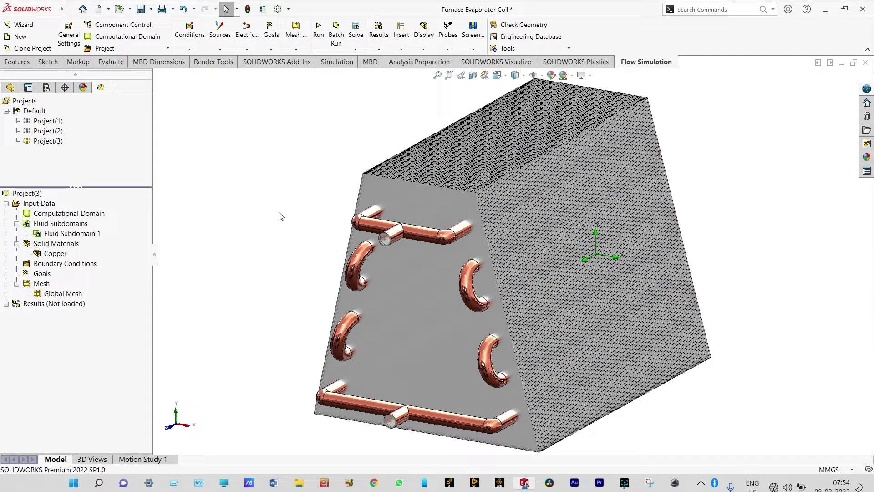
Assign pre-defined alloy Aluminum 6061 to the Fin body and LPattern2[1] through LPattern2[99]
right_click(54, 246)
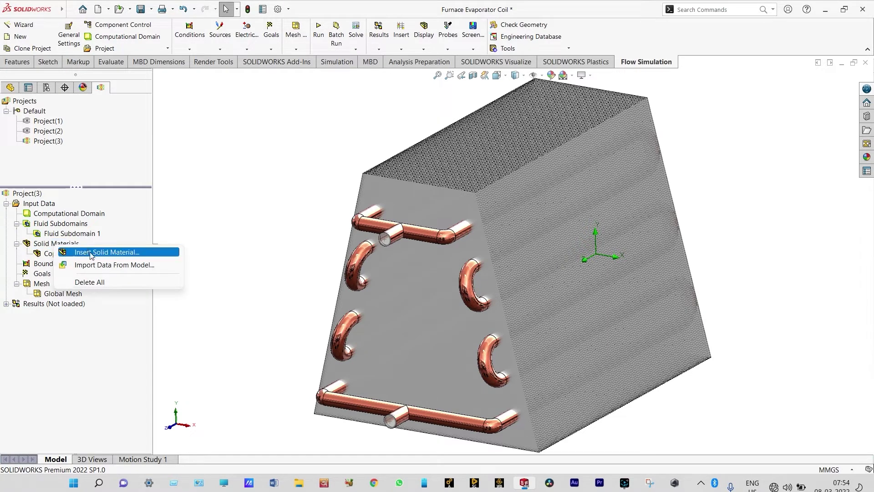
left_click(95, 253)
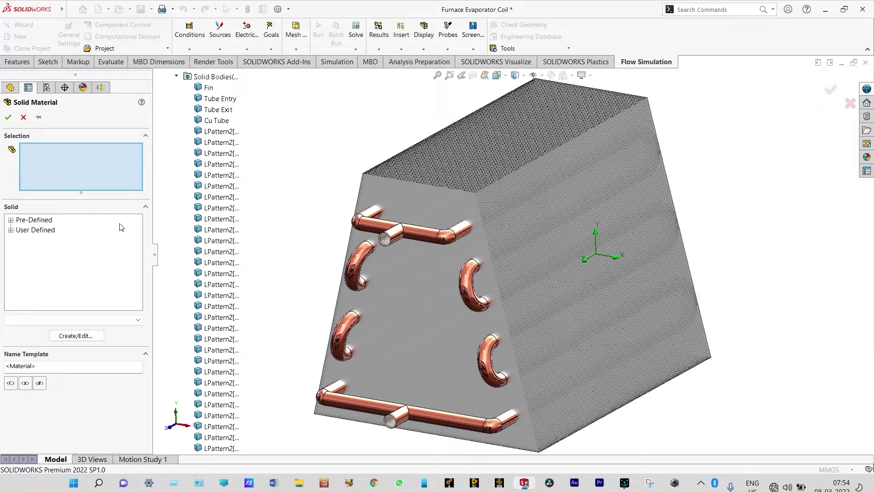
left_click(11, 220)
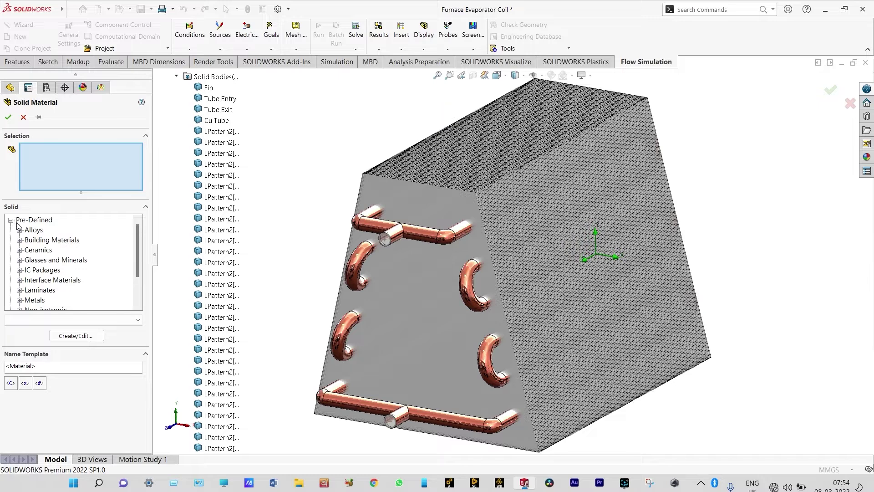
left_click(19, 230)
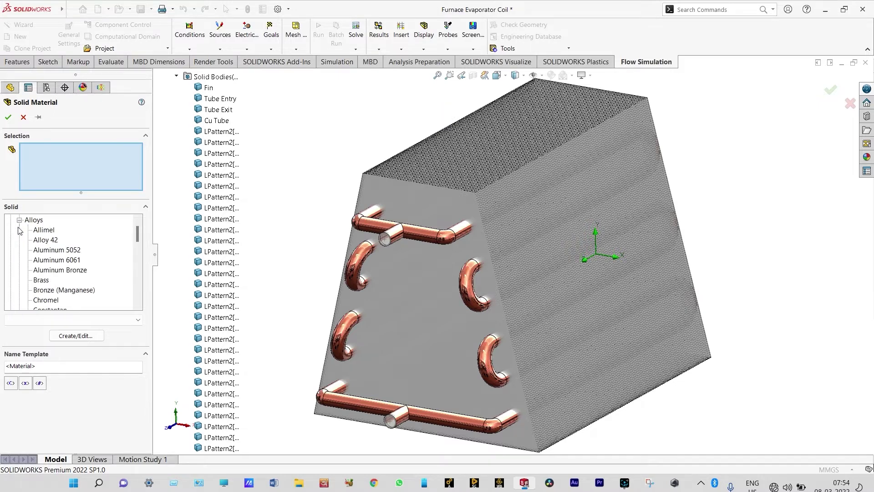
left_click(80, 261)
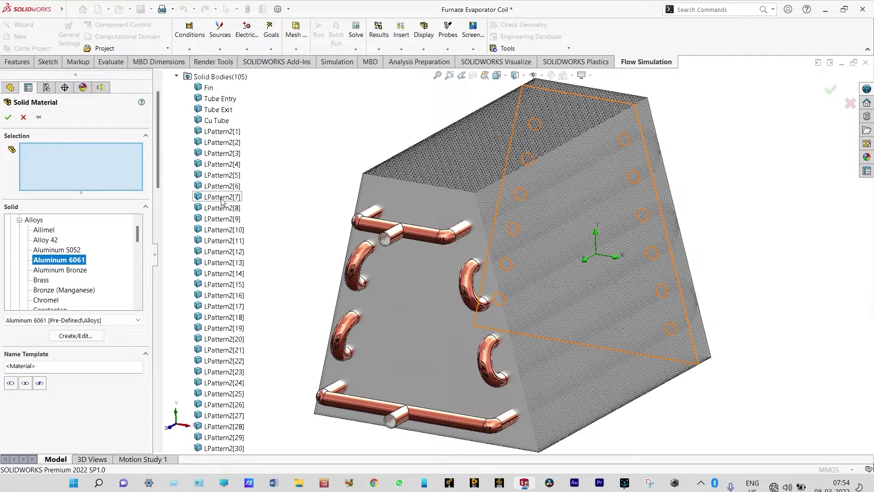
left_click(227, 143)
left_click_drag(159, 157, 174, 377)
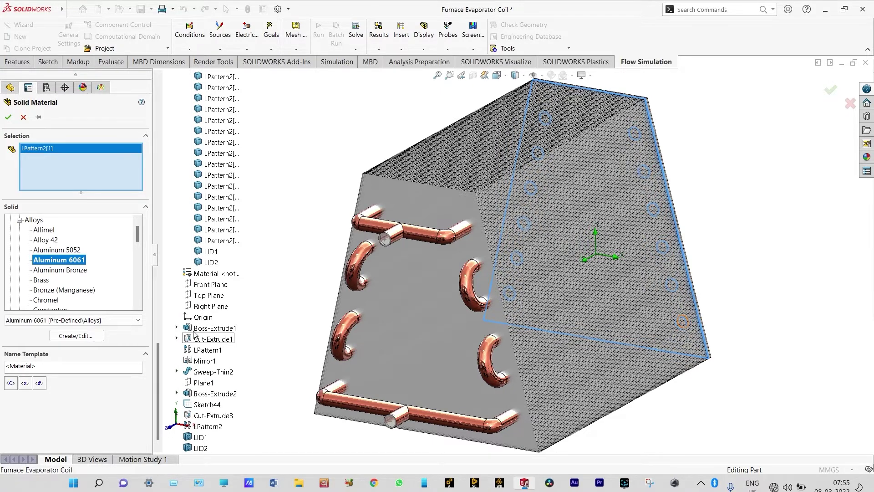
left_click(217, 244, "shift")
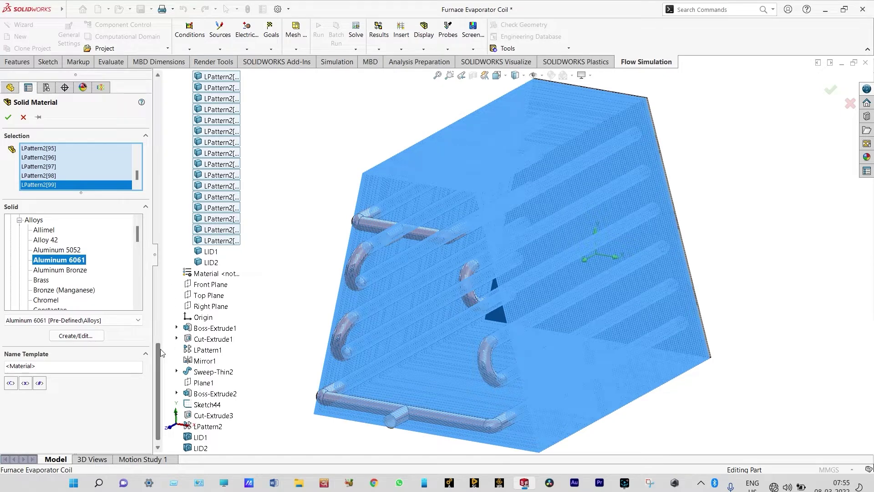
left_click_drag(160, 350, 228, 106)
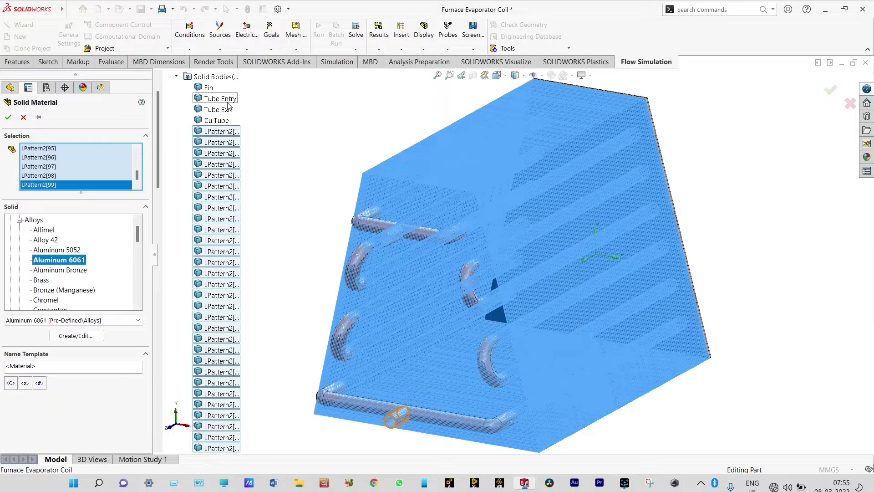
left_click(209, 88)
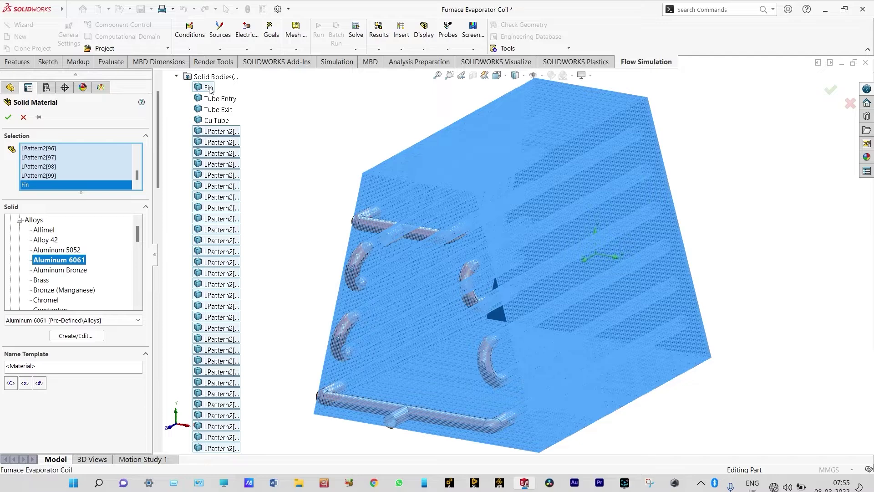
left_click(8, 117)
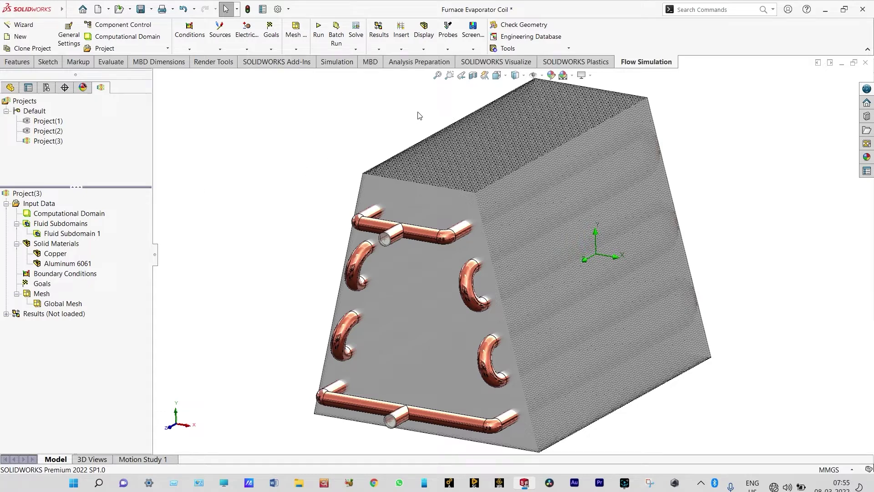
Section-cut the model and begin a new Inlet Velocity boundary condition
left_click(473, 75)
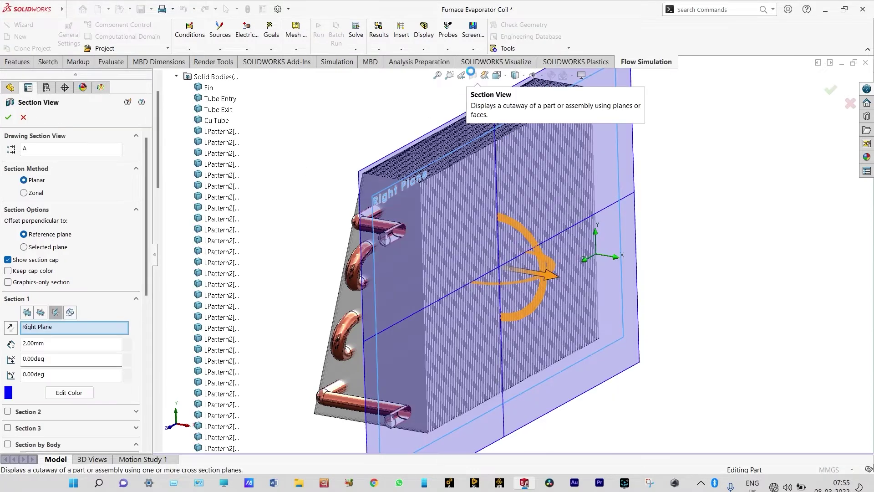
key("Return")
right_click(92, 276)
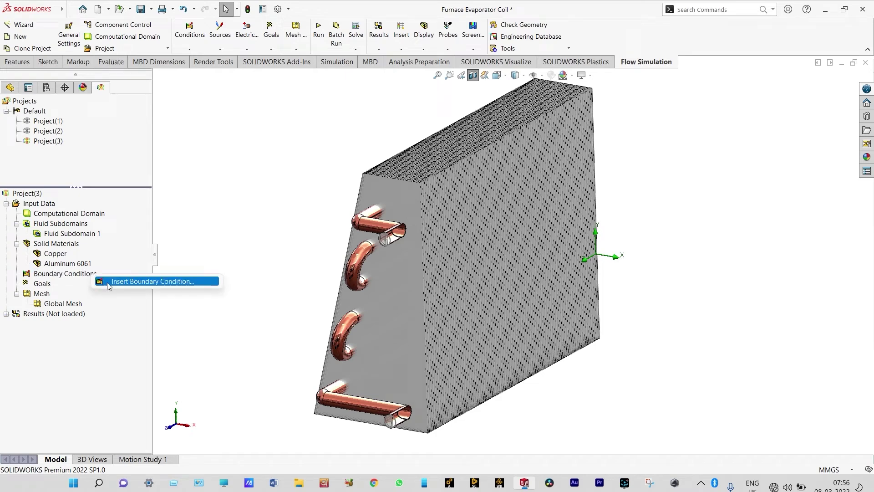
left_click(109, 286)
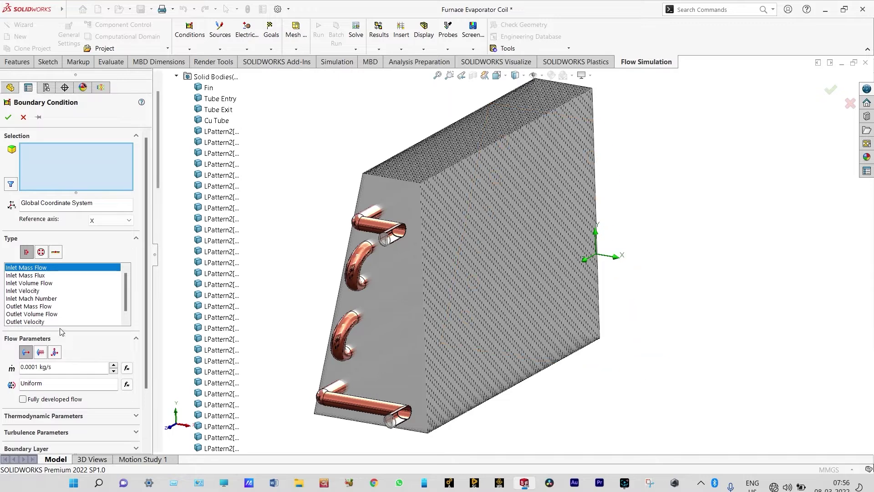
left_click(23, 291)
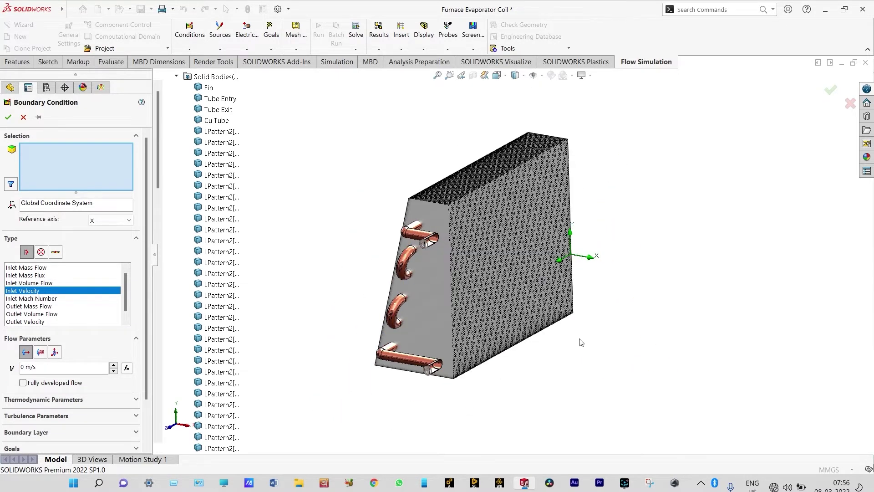
Apply 0.01 m/s at 5 °C to the lower tube's open end face
right_click(616, 355)
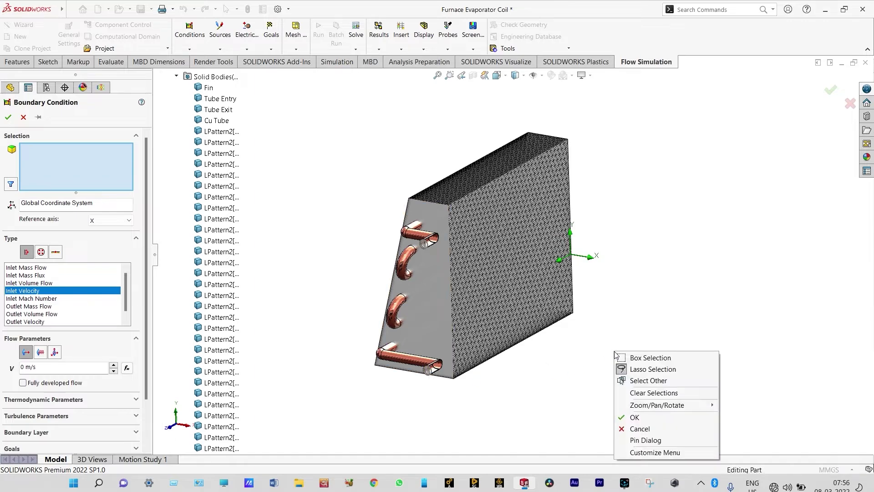
middle_click_drag(622, 387, 556, 424)
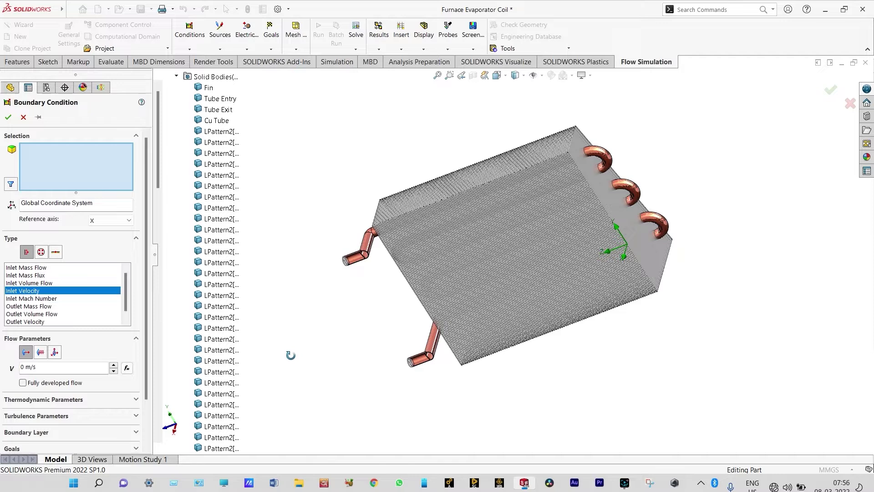
scroll(440, 328, "up", 5)
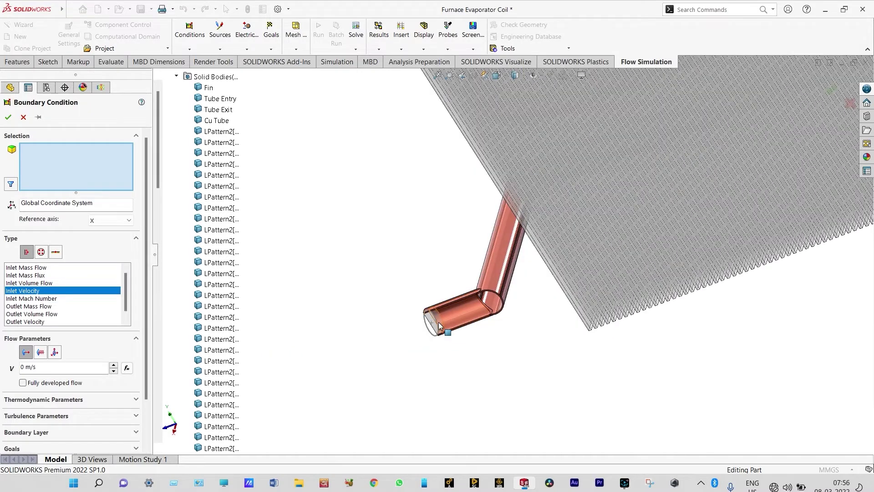
left_click(441, 325)
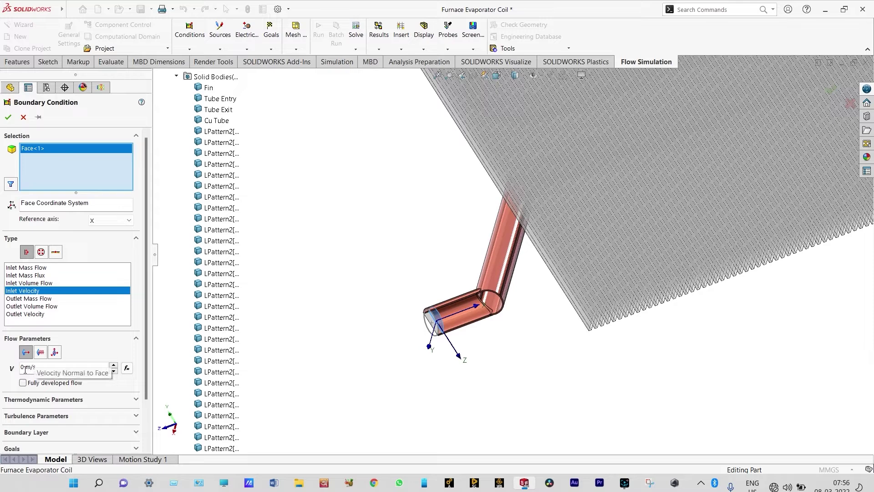
type(".01")
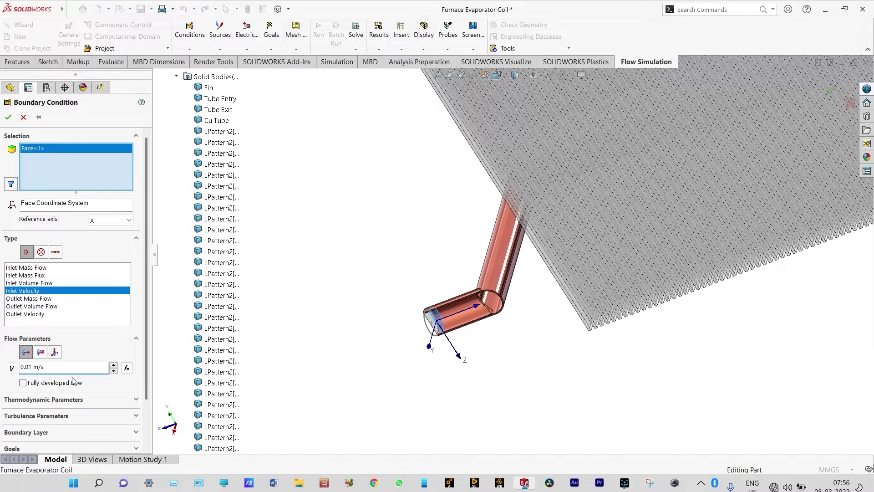
left_click(136, 401)
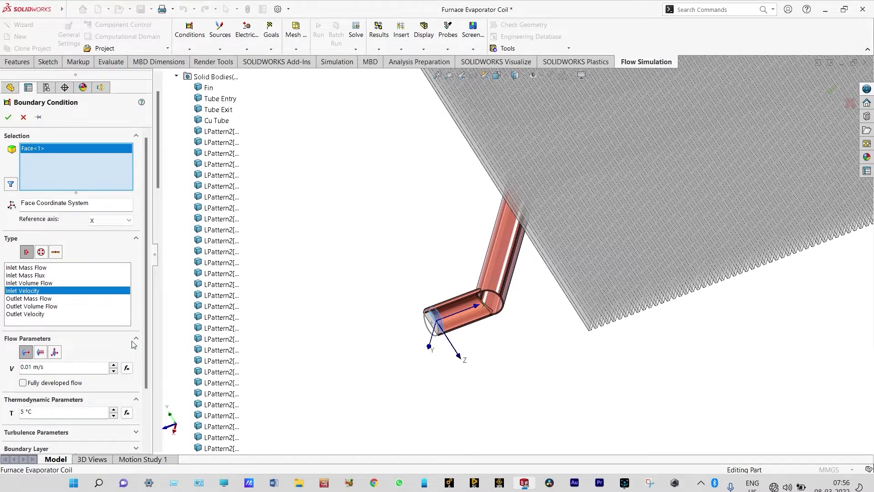
left_click(8, 118)
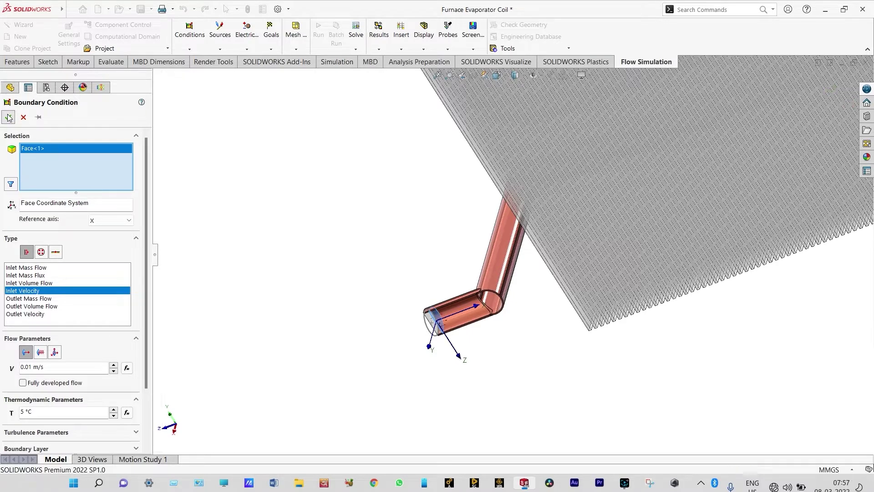
scroll(361, 264, "up", 5)
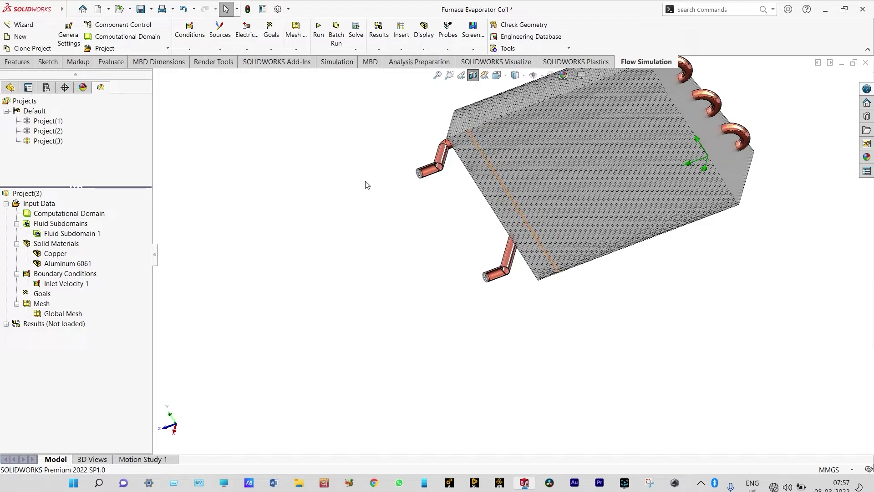
Apply Environment Pressure 101325 Pa at 5 °C to the upper tube's open end face
right_click(80, 275)
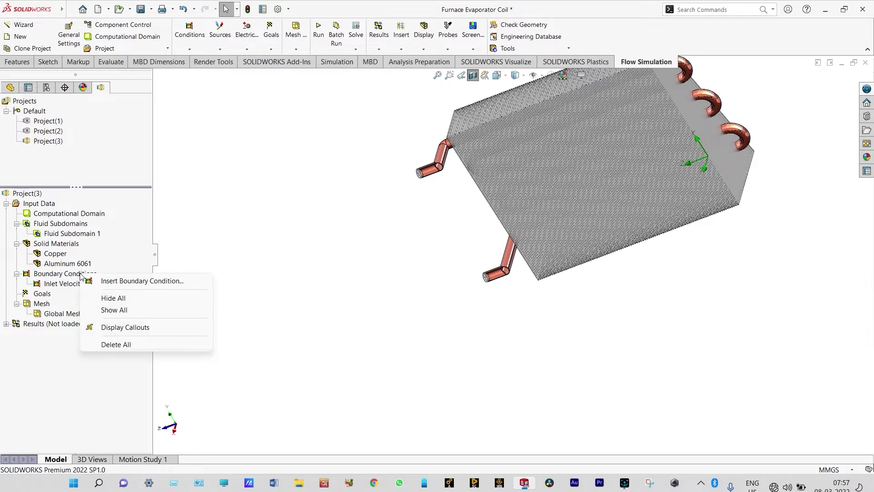
left_click(118, 285)
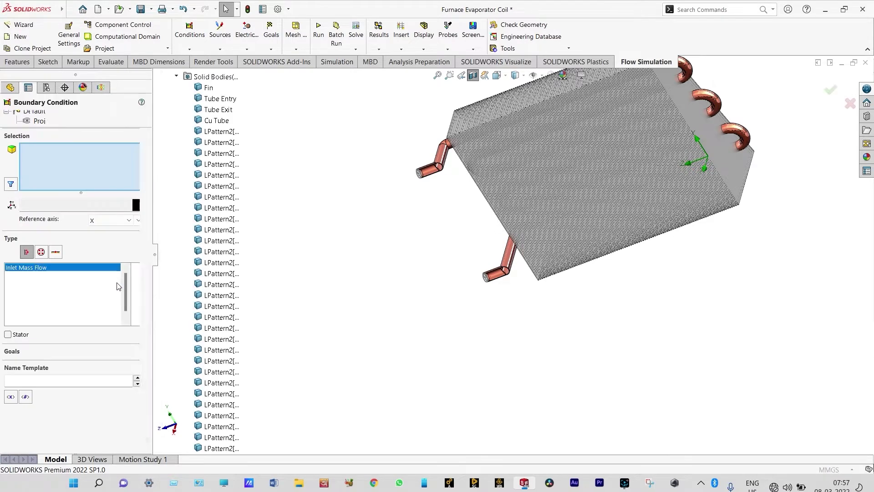
scroll(431, 200, "down", 5)
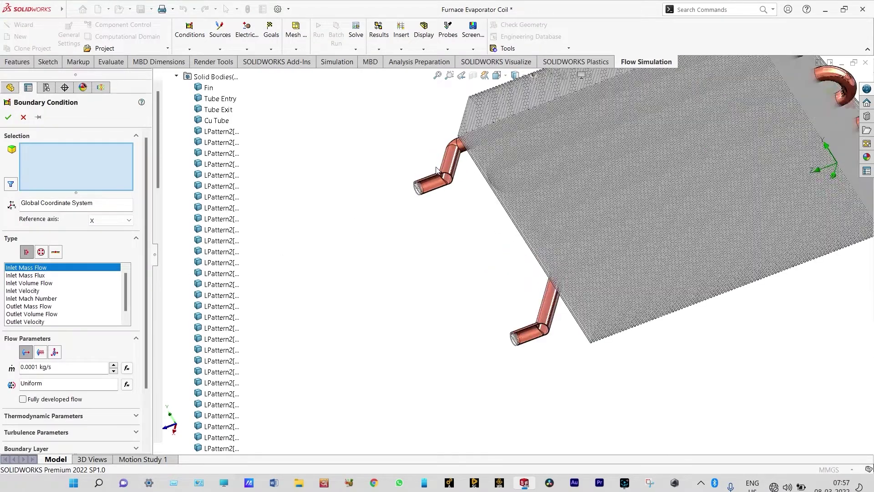
left_click(423, 209)
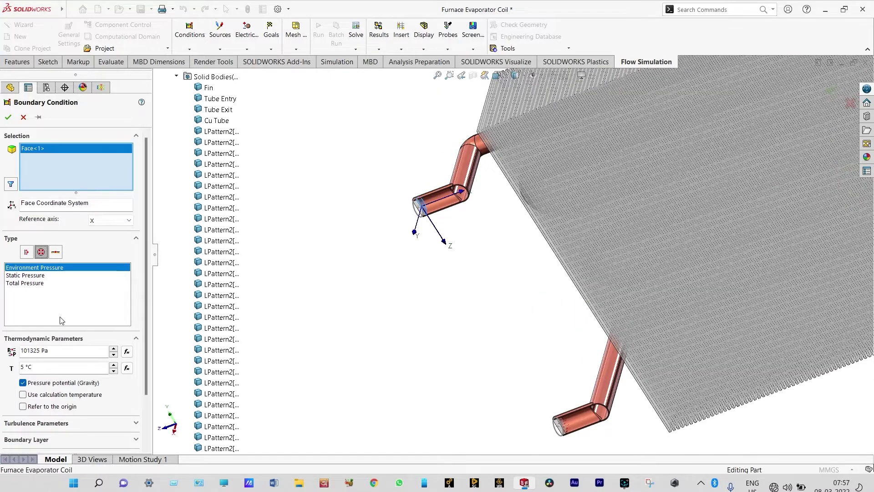
left_click(8, 117)
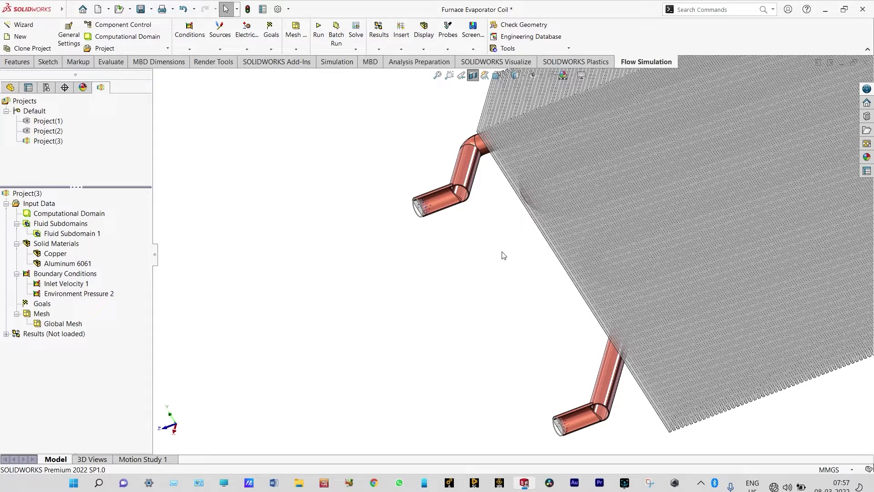
scroll(503, 255, "up", 4)
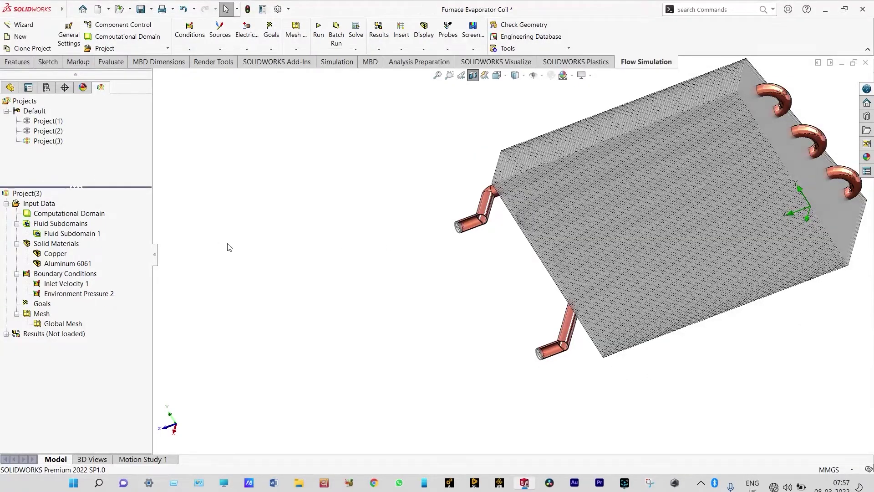
Create a surface goal for average Temperature (Fluid) on the lower tube's inlet end face
right_click(47, 305)
left_click(107, 340)
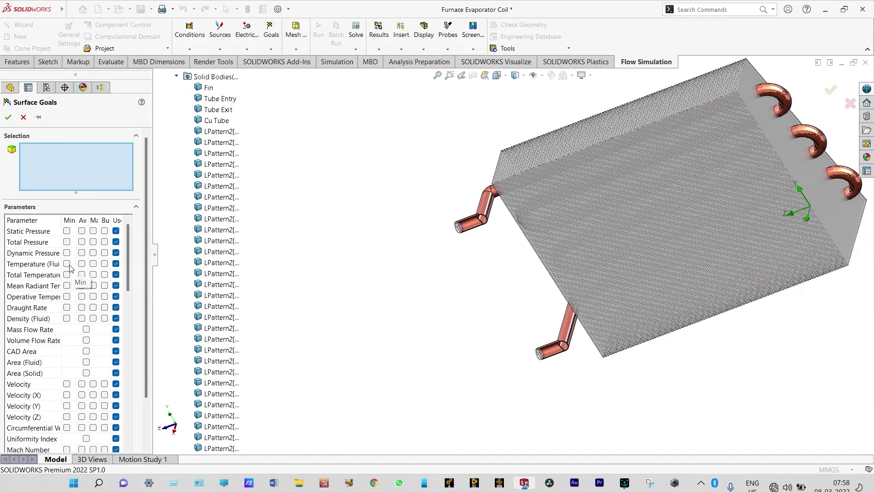
left_click(81, 263)
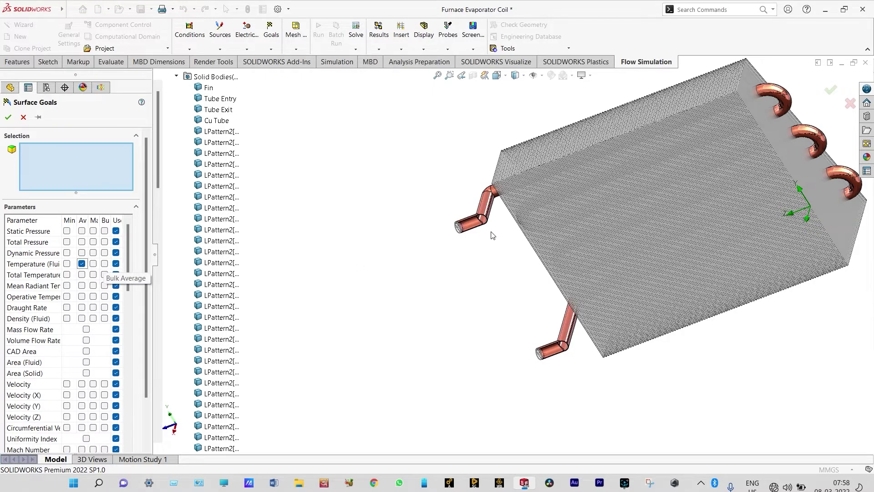
scroll(477, 224, "down", 5)
scroll(476, 224, "down", 3)
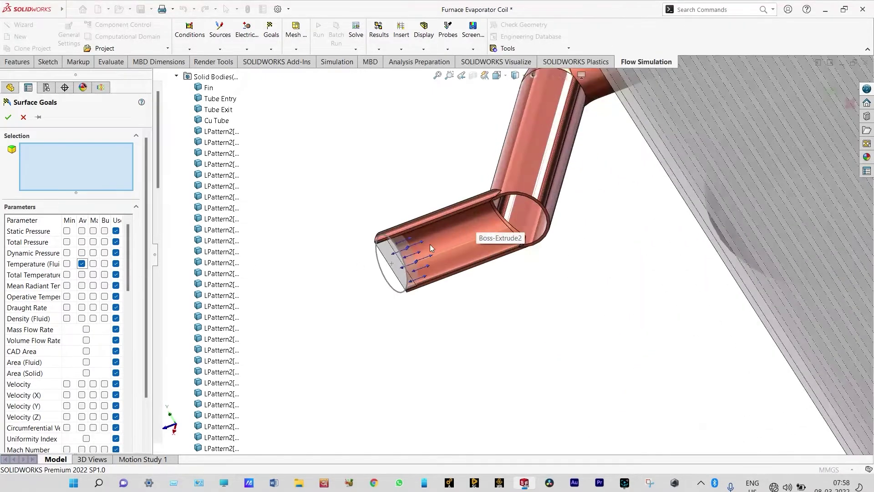
left_click(407, 261)
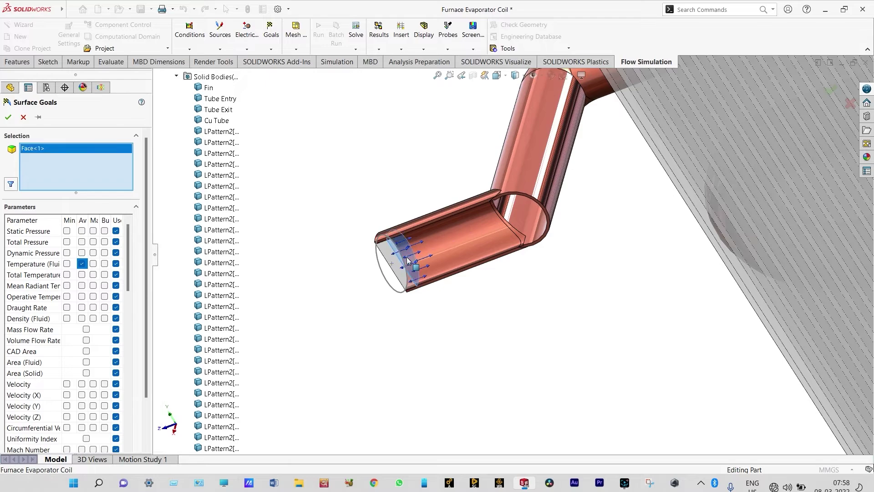
left_click(9, 117)
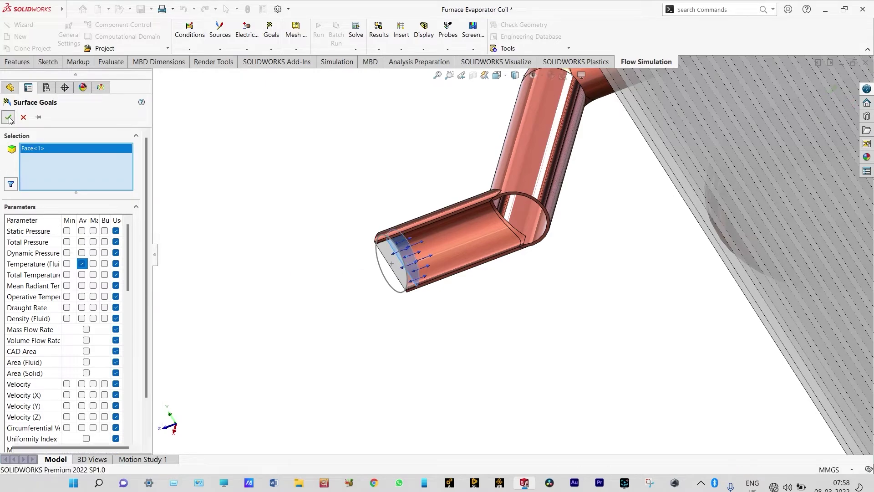
Zoom out and orbit to show the whole coil, then expand Results (11.fld)
scroll(339, 258, "up", 2)
scroll(338, 258, "up", 5)
middle_click_drag(615, 255, 688, 185)
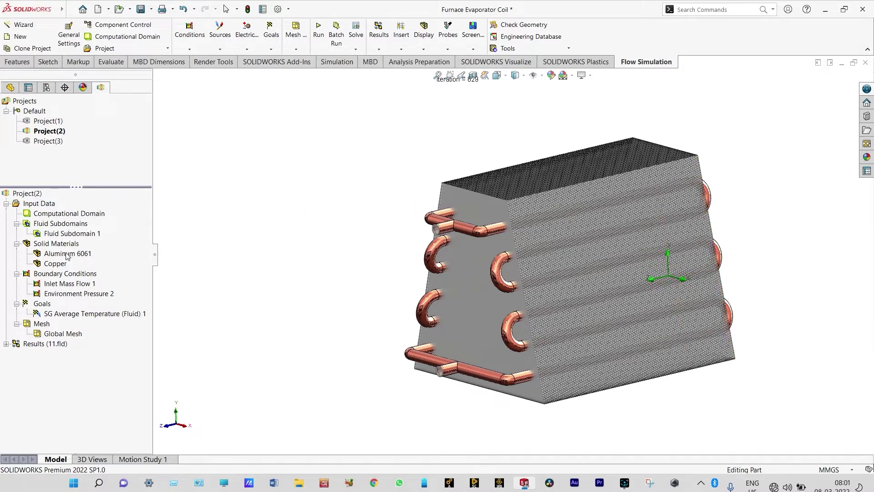
left_click(7, 345)
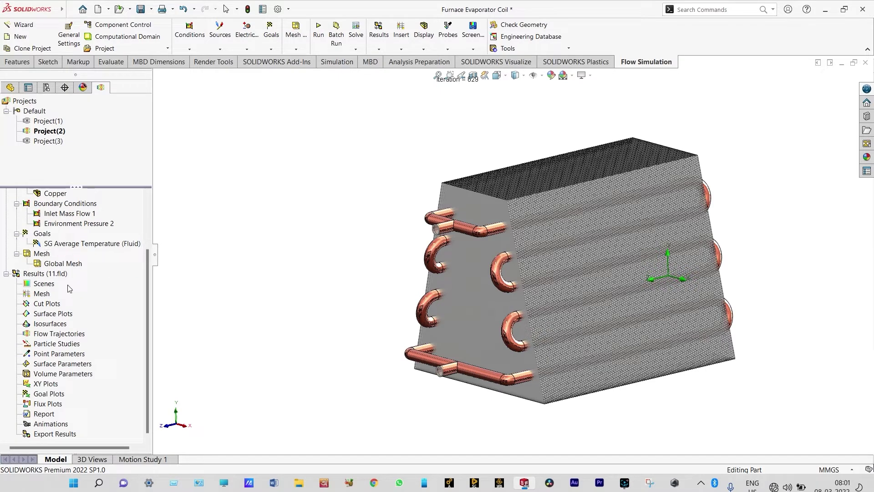
Create Cut Plot 1 on Front Plane with Temperature (Fluid) contours, 5.00–30.46 °C
right_click(53, 306)
left_click(77, 313)
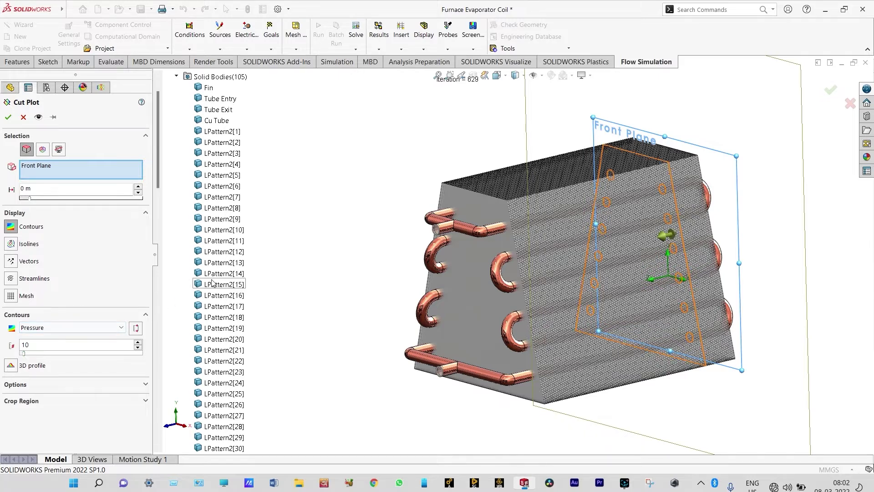
left_click(121, 327)
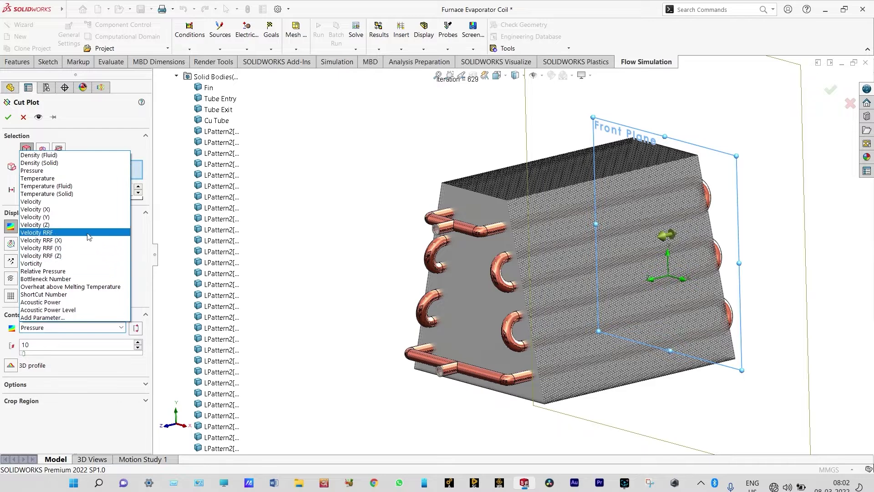
left_click(79, 185)
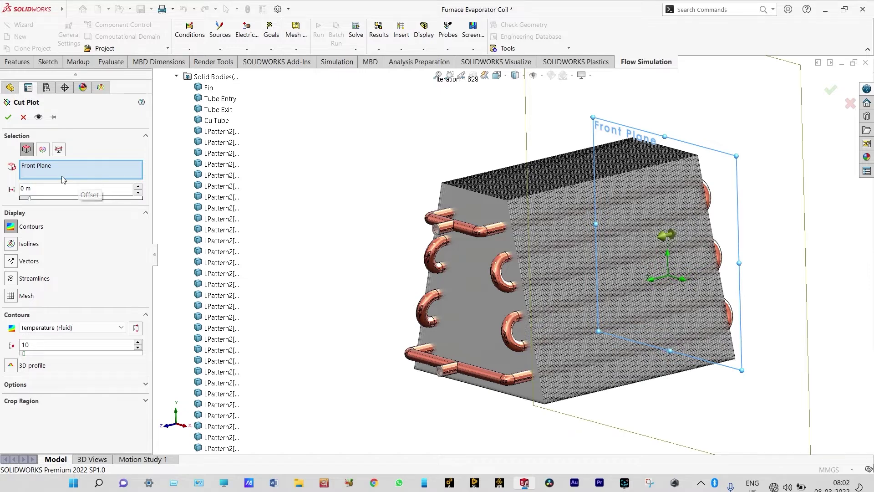
left_click(9, 118)
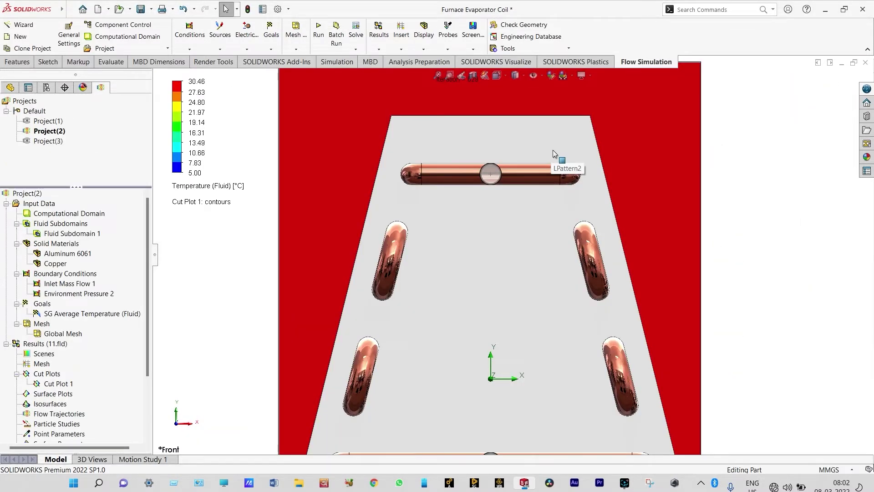
Inspect the coil in isometric and front views, then hide and clear Cut Plot 1
key("f")
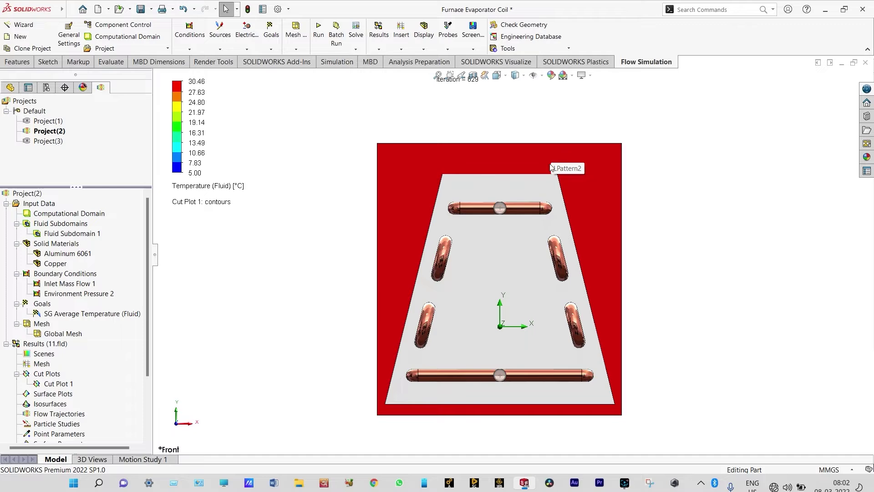
key("ctrl+7")
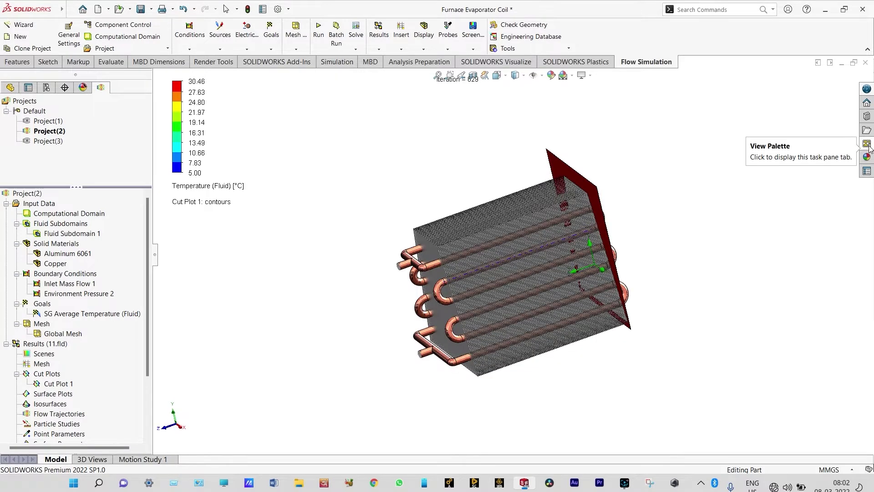
left_click(868, 156)
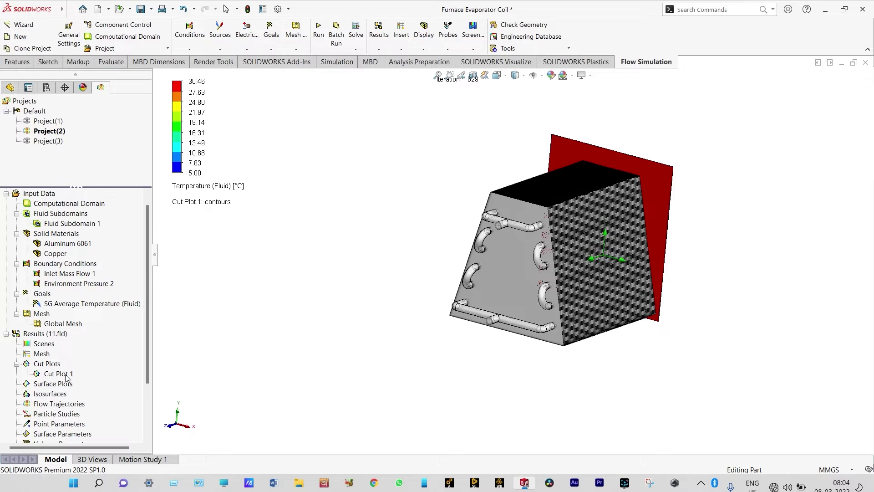
right_click(66, 377)
left_click(85, 283)
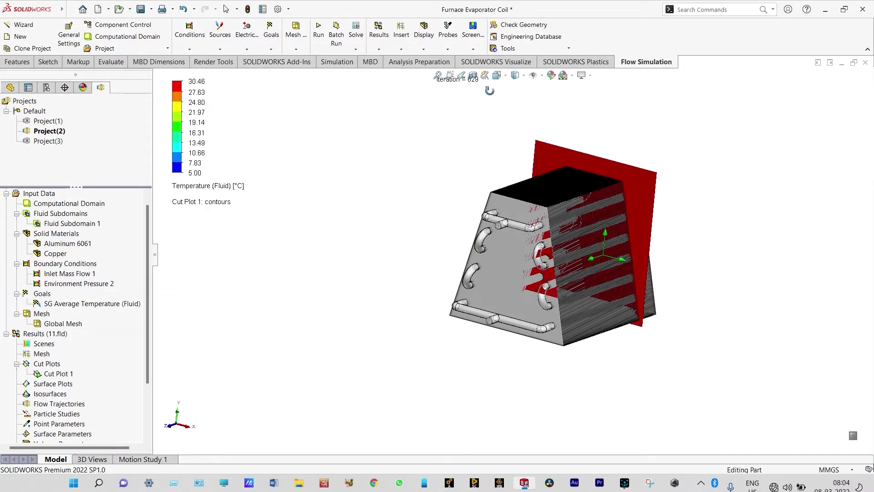
left_click(497, 75)
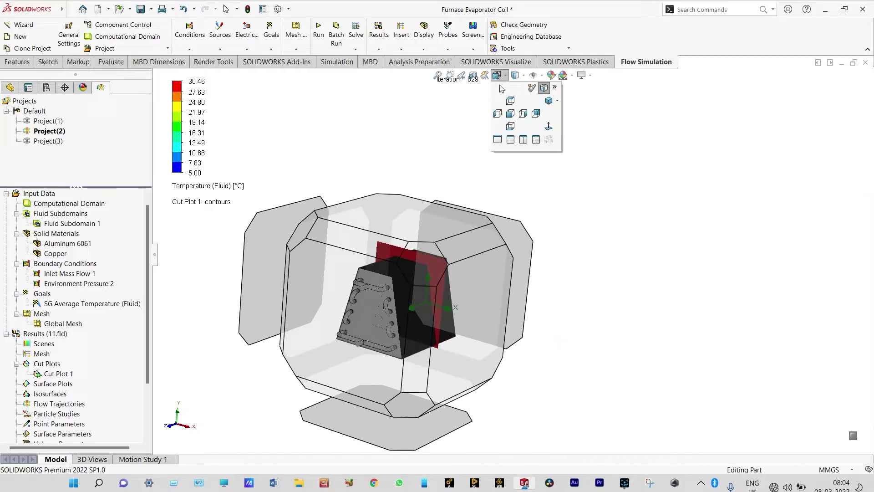
left_click(511, 113)
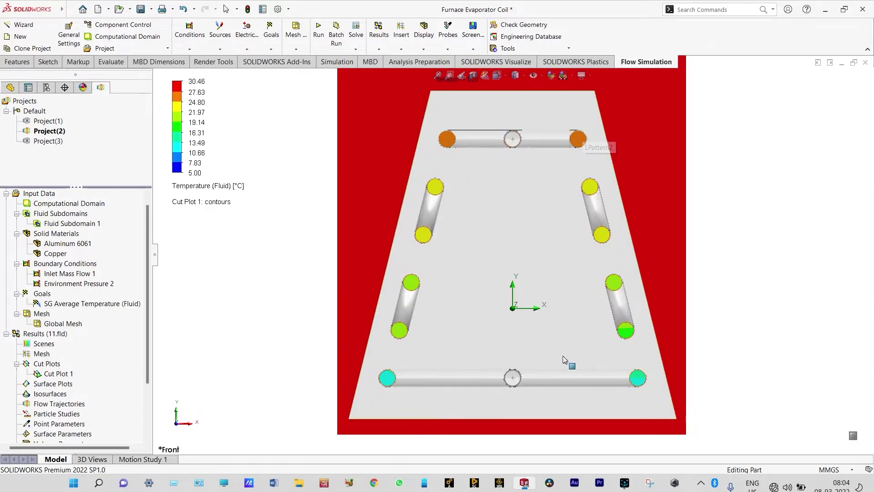
middle_click_drag(626, 363, 478, 284)
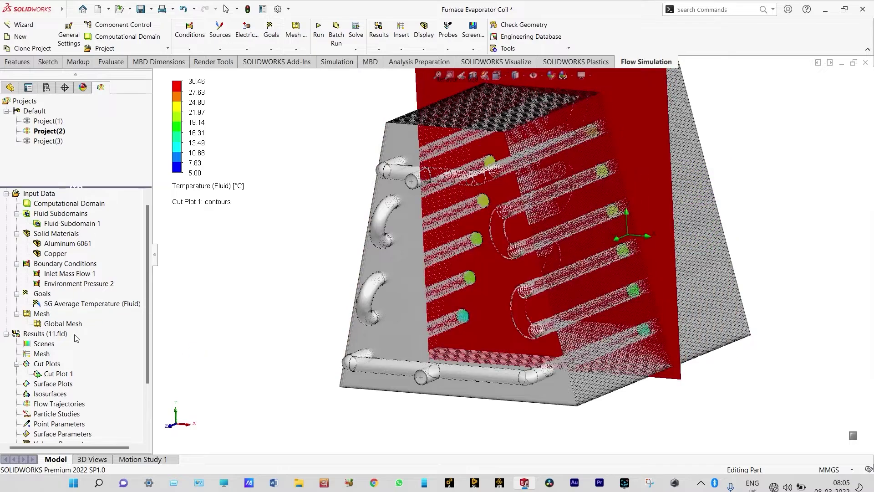
right_click(64, 374)
left_click(115, 210)
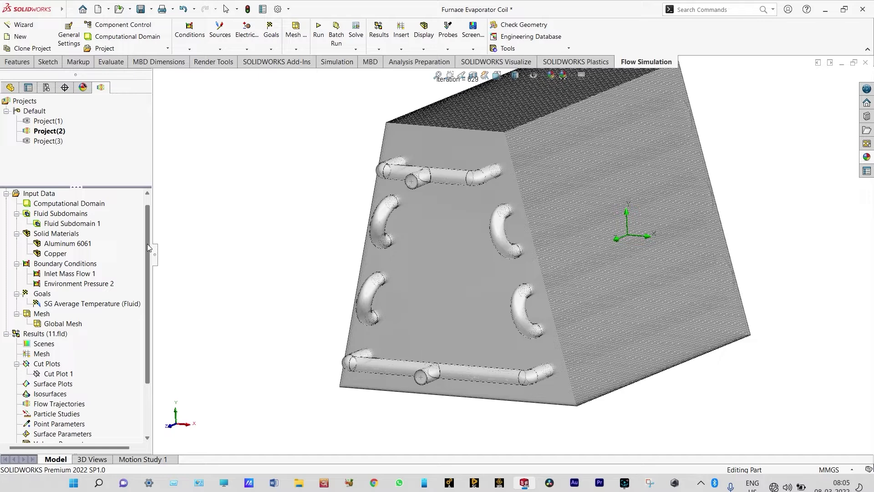
Hide the Fin body so only the tube coil shows, viewed from the Front
left_click_drag(147, 244, 144, 252)
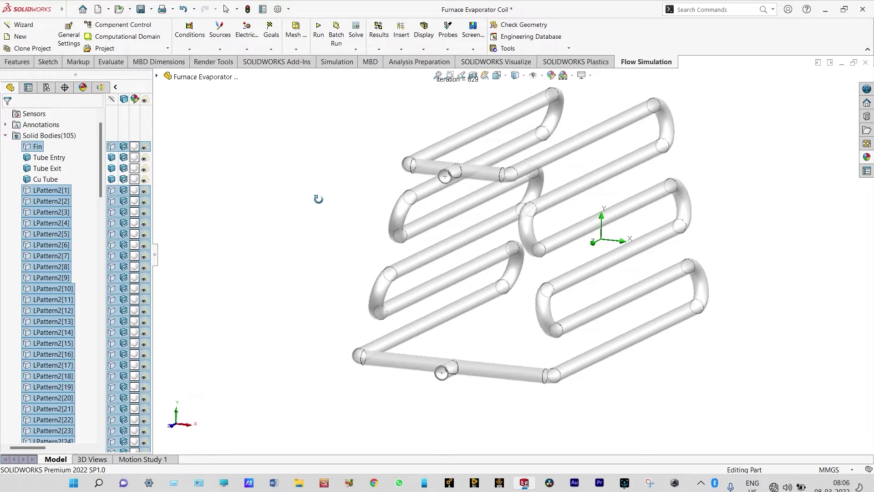
middle_click_drag(318, 199, 325, 196)
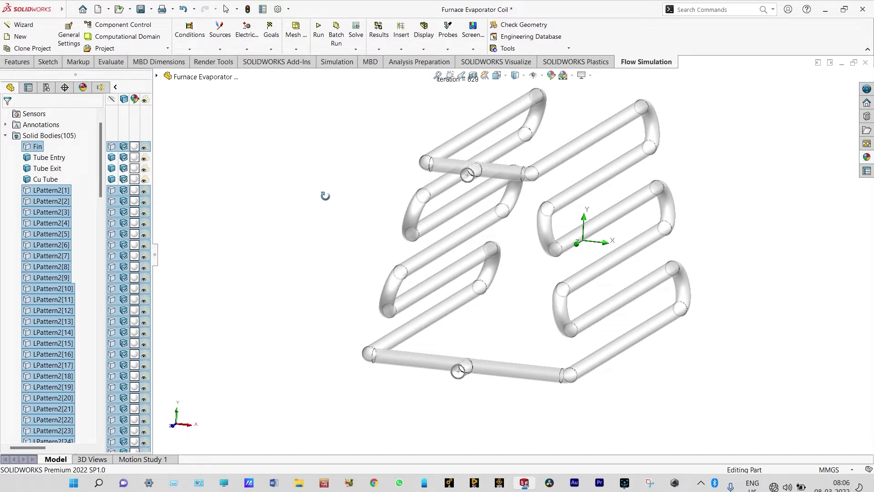
middle_click_drag(319, 190, 325, 195)
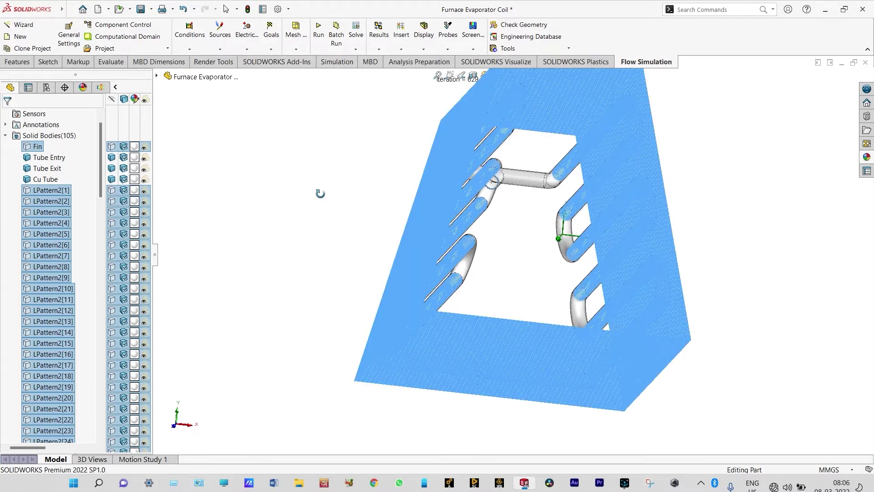
middle_click_drag(318, 207, 306, 196)
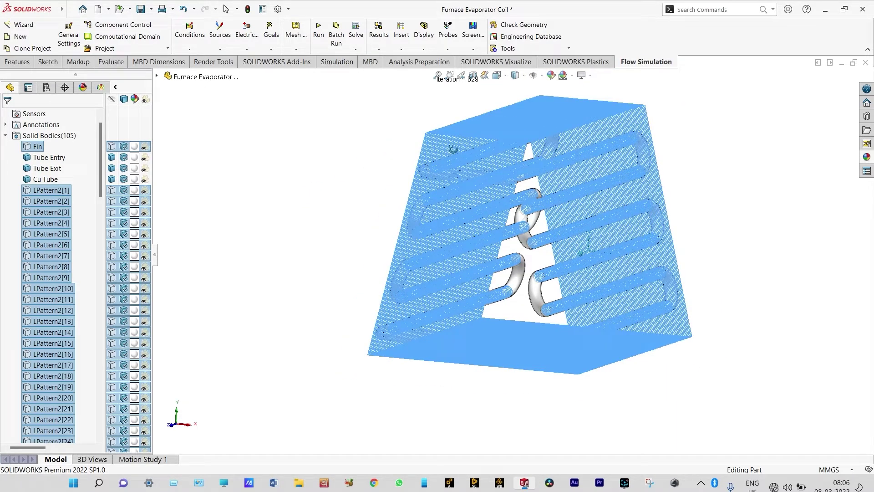
left_click(496, 76)
left_click(508, 113)
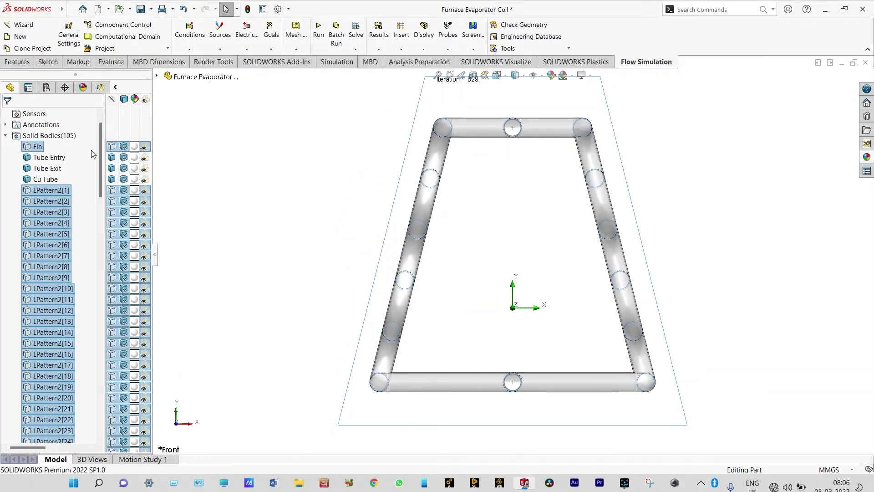
left_click(101, 88)
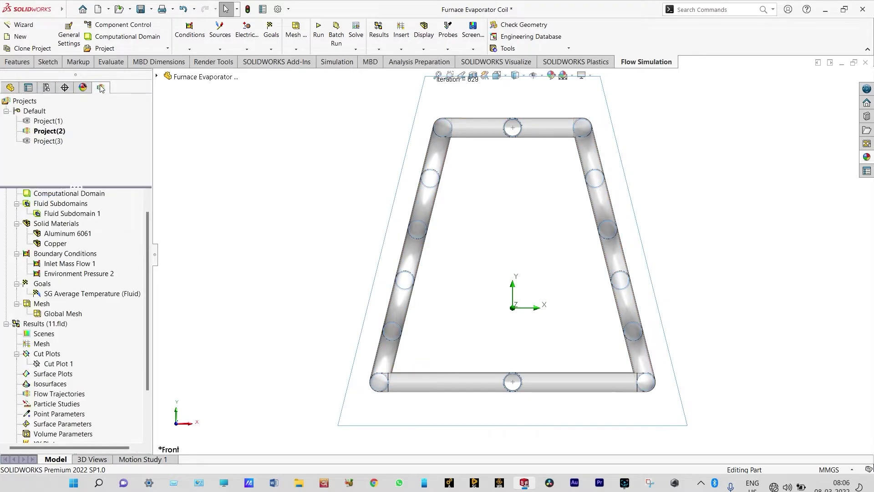
Create Cut Plot 2 on Front Plane with Pressure contours, -4.01 to 6.78 MPa
right_click(52, 355)
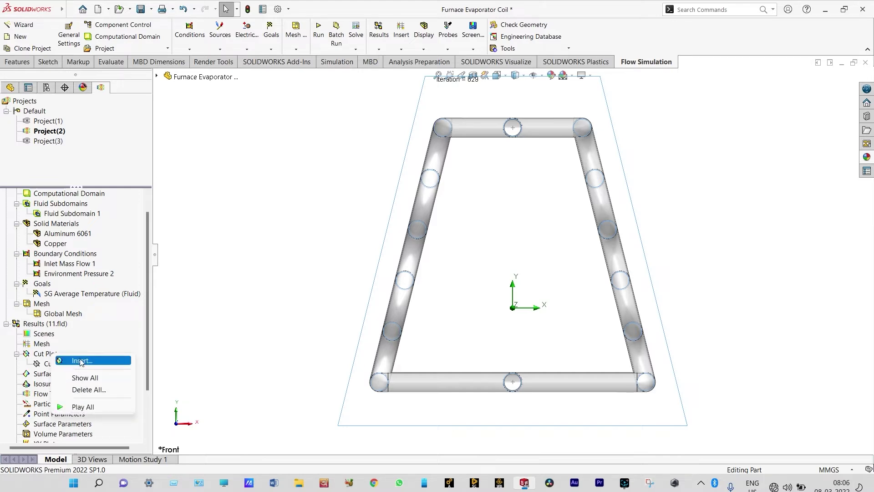
left_click(81, 361)
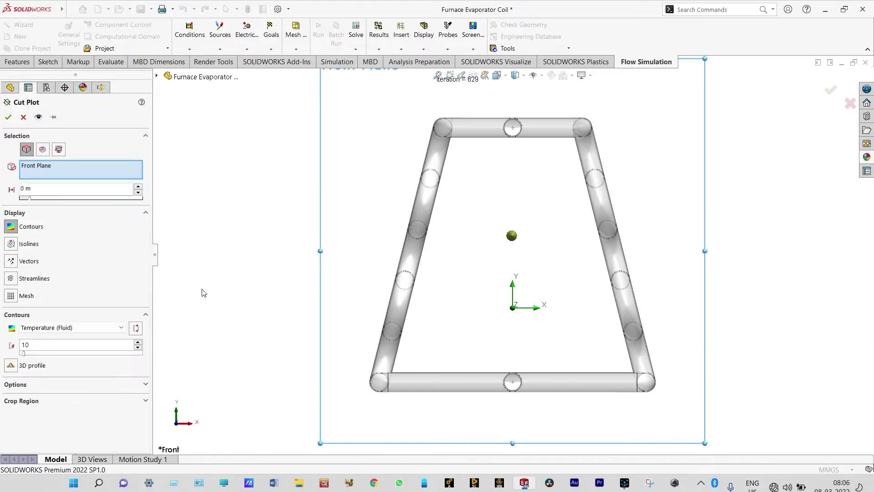
left_click(120, 329)
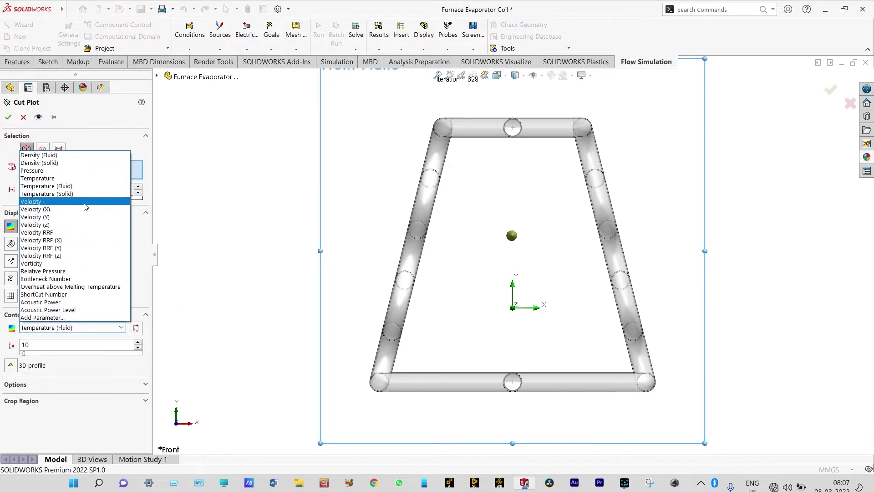
left_click(78, 171)
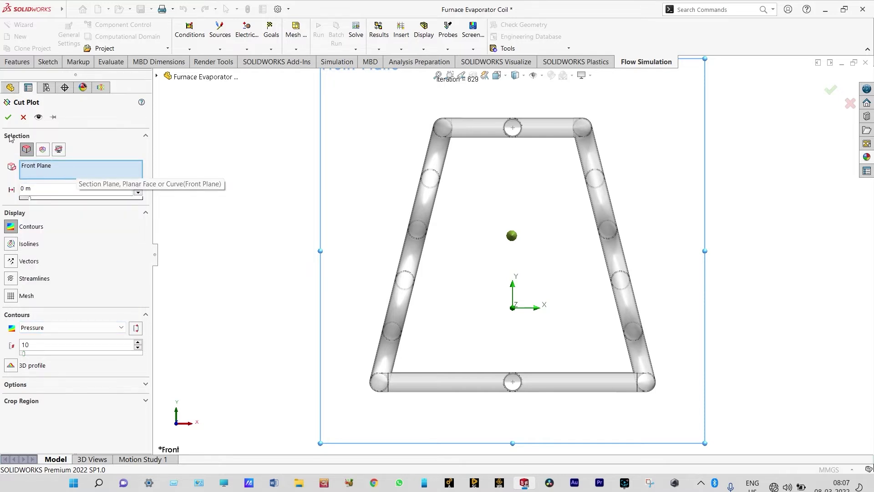
left_click(8, 117)
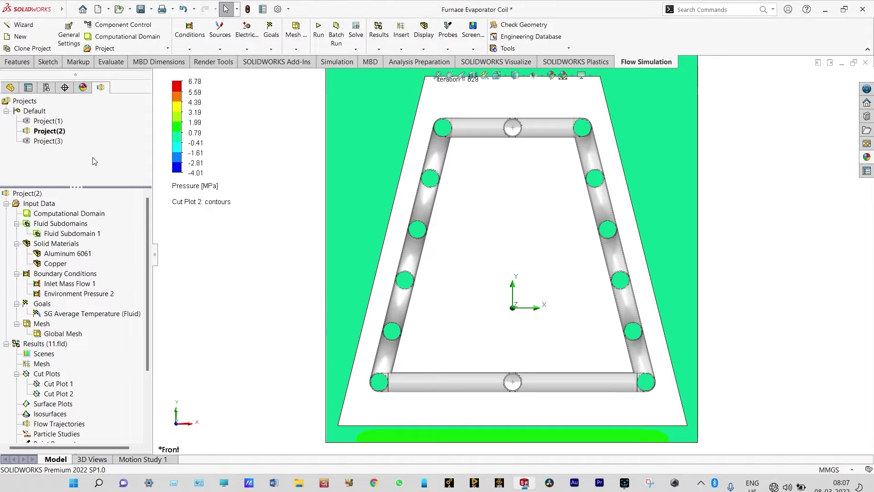
key("z")
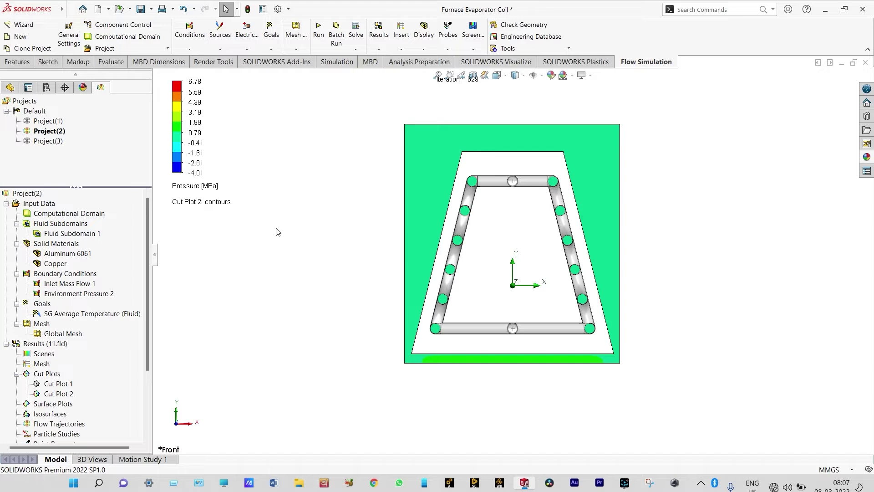
Move Cut Plot 2's section from the Front Plane onto the Right Plane
right_click(51, 374)
left_click(234, 331)
right_click(68, 394)
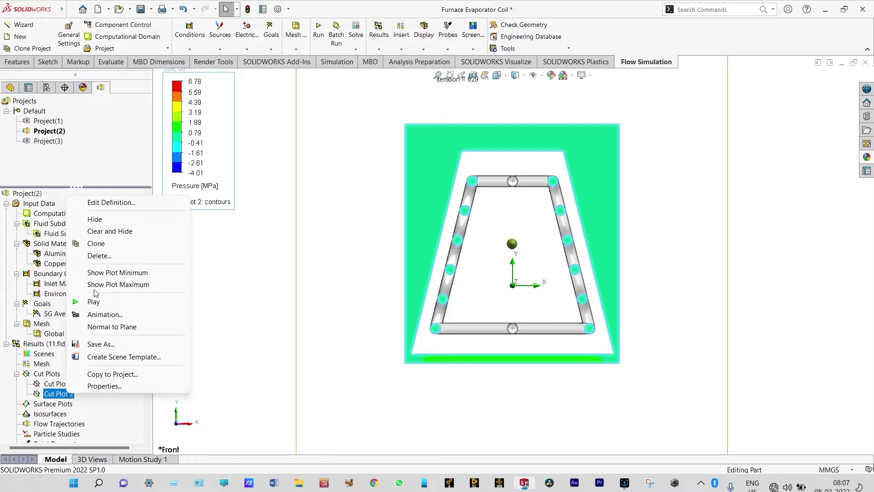
left_click(115, 205)
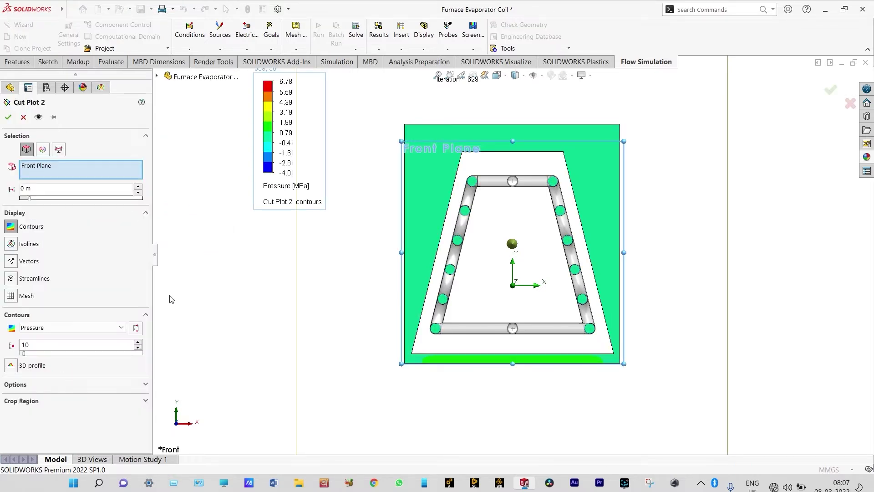
left_click(159, 76)
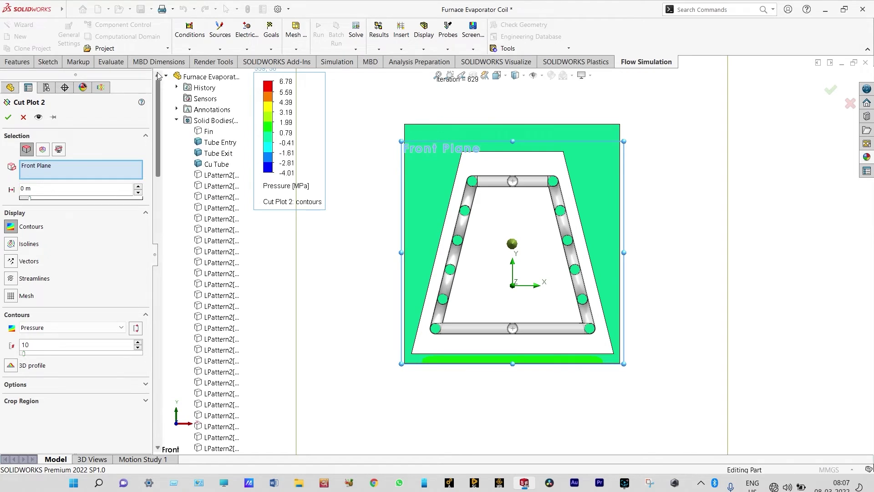
left_click(177, 120)
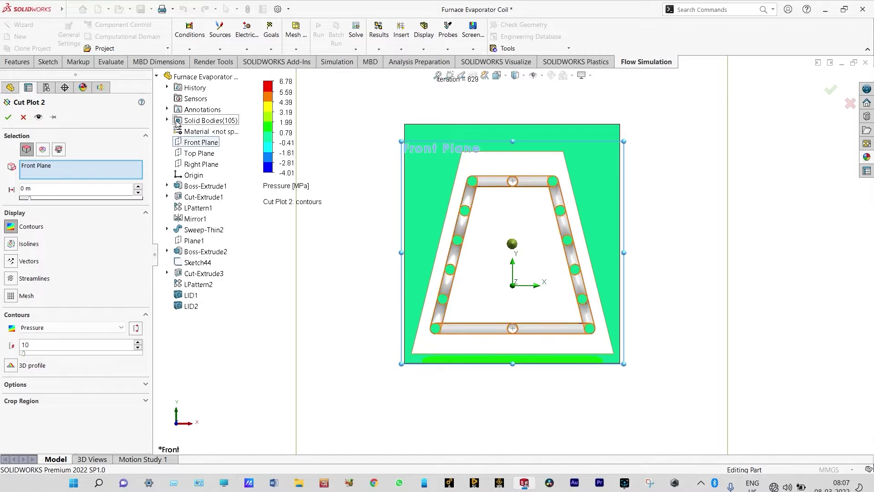
left_click(199, 166)
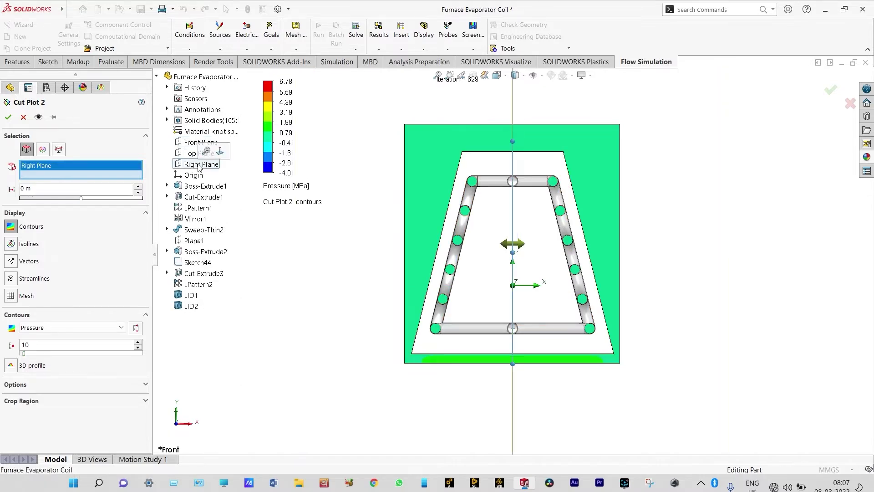
left_click(8, 117)
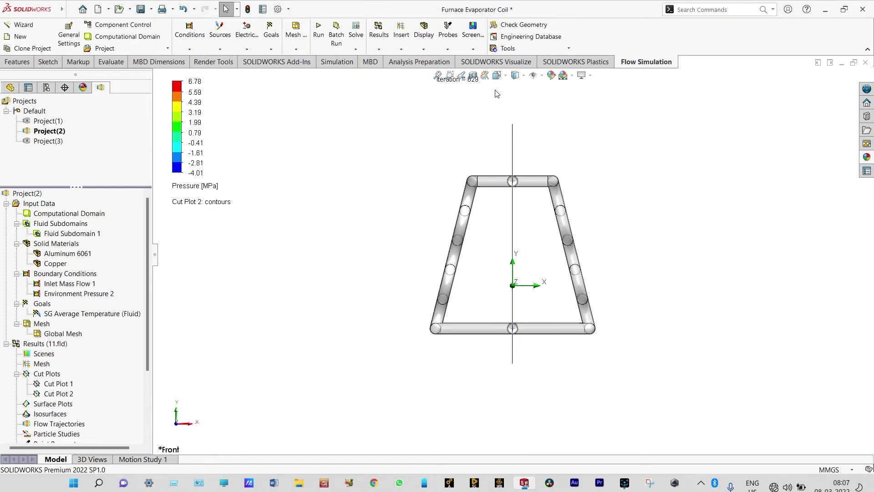
left_click(505, 77)
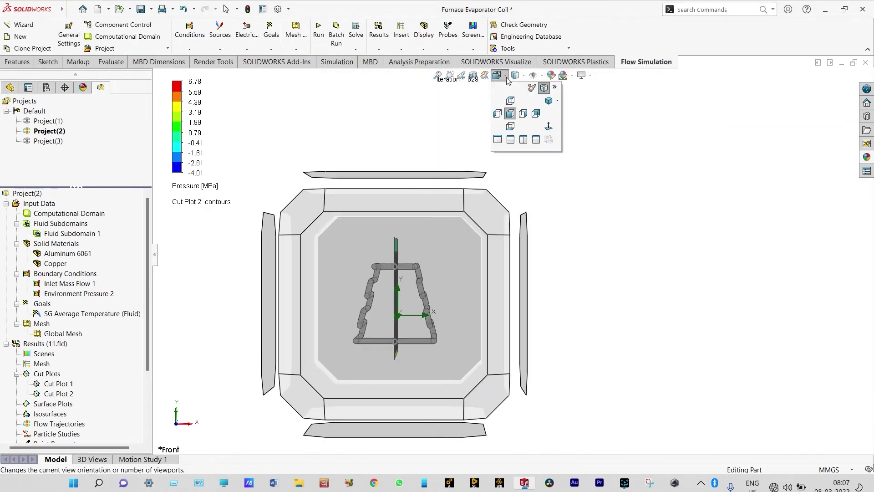
View the coil from the Right to see Cut Plot 2's pressure contours across the fins
left_click(522, 116)
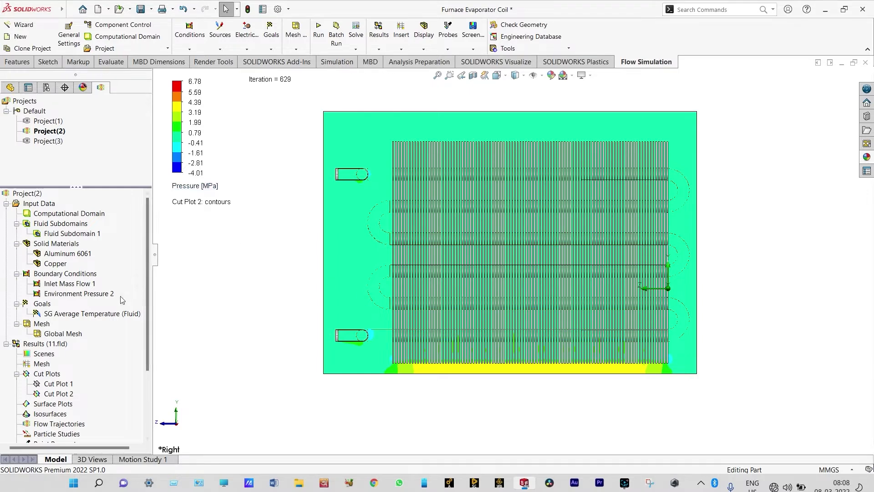
right_click(64, 395)
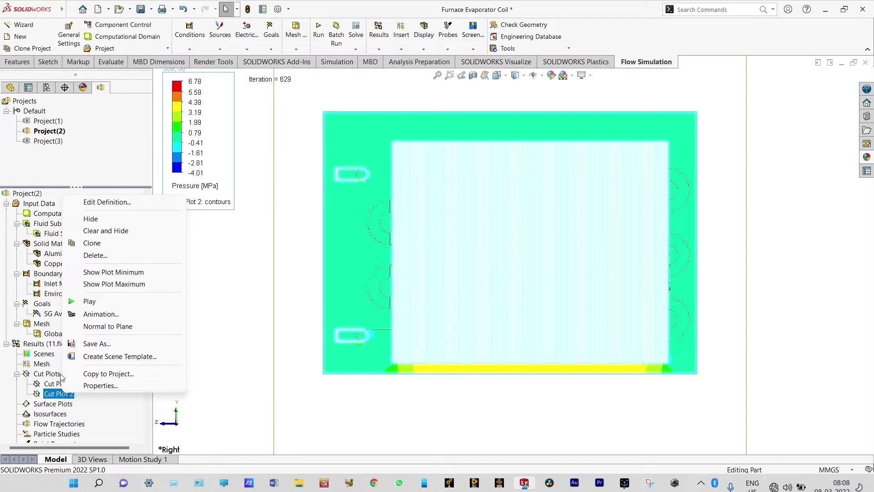
left_click(86, 302)
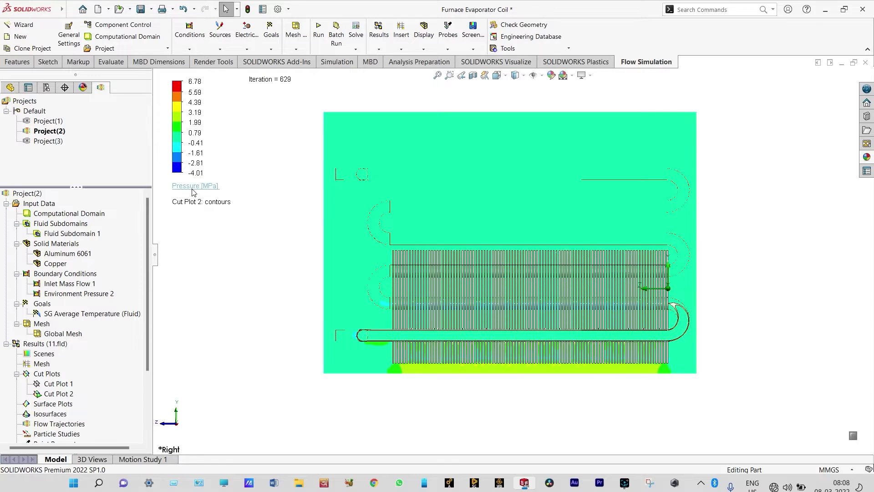
Switch Cut Plot 2 from Pressure to Temperature (Fluid) contours in °C
left_click(193, 187)
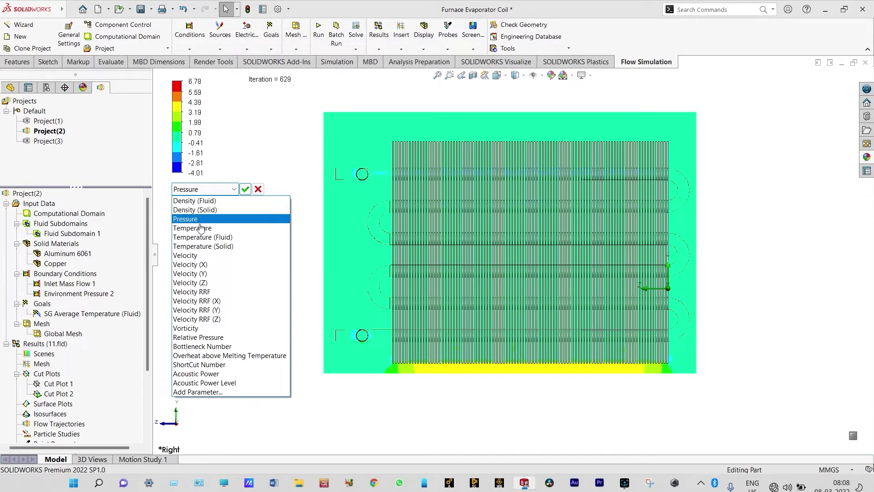
left_click(205, 237)
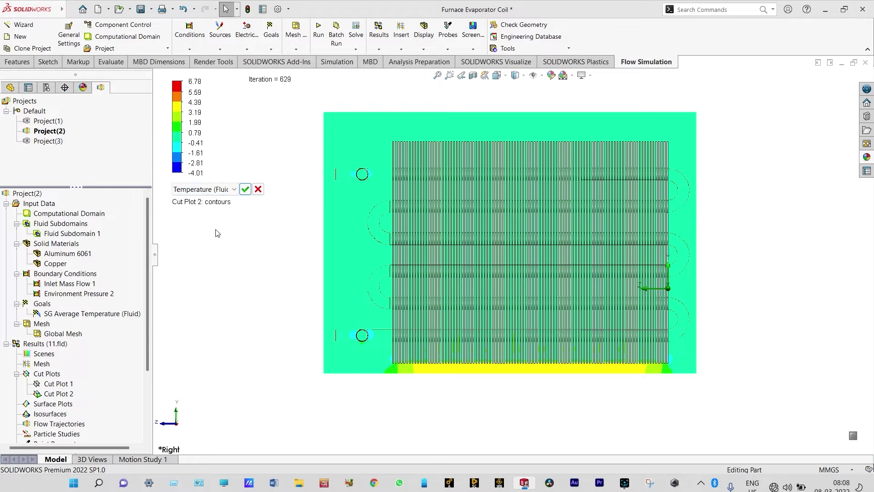
left_click(245, 189)
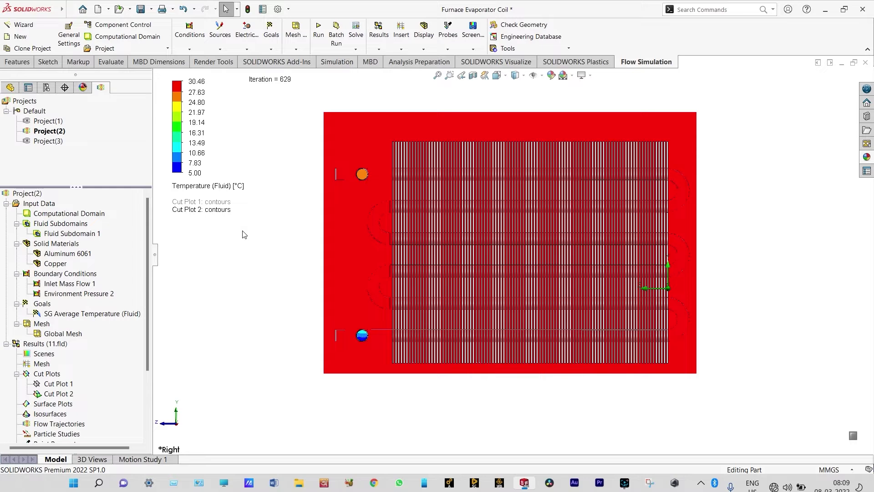
right_click(67, 394)
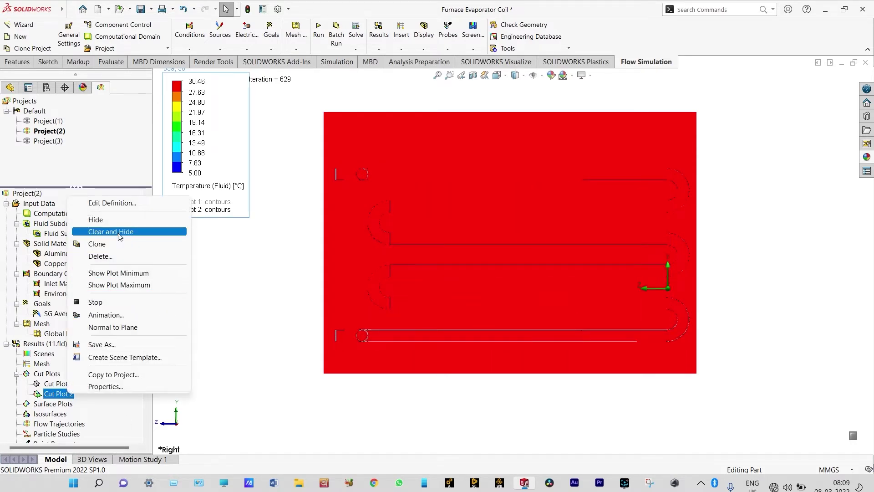
Clear and hide Cut Plot 2, turn off the section view, and zoom to fit the coil
left_click(118, 231)
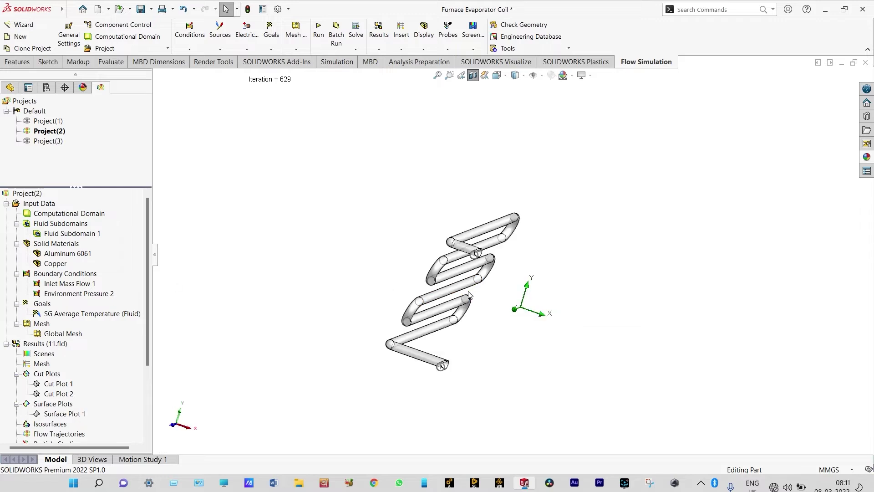
left_click(472, 76)
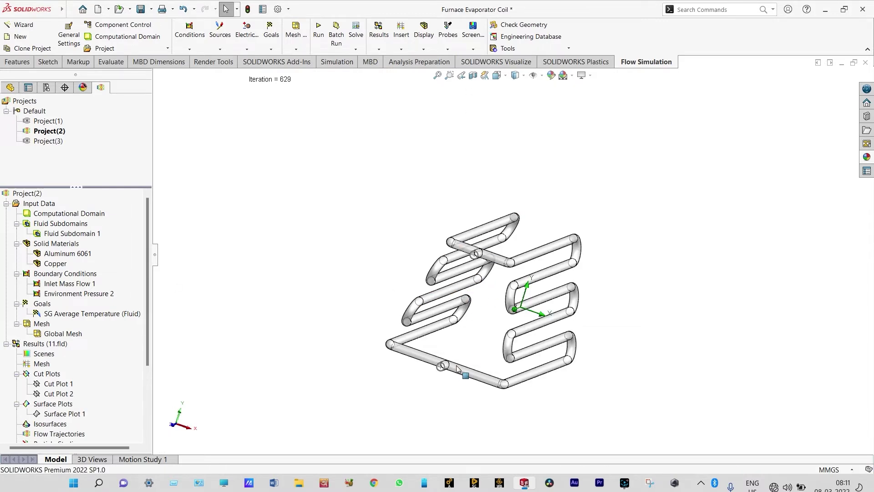
key("f")
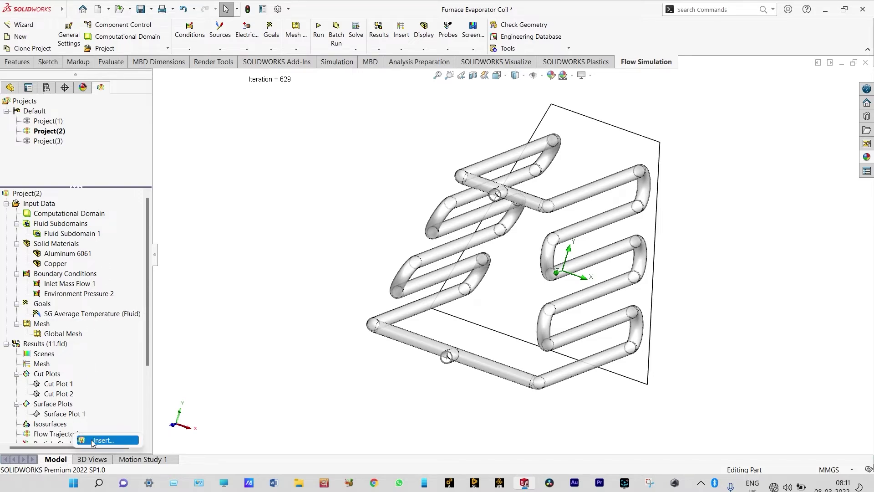
double_click(91, 438)
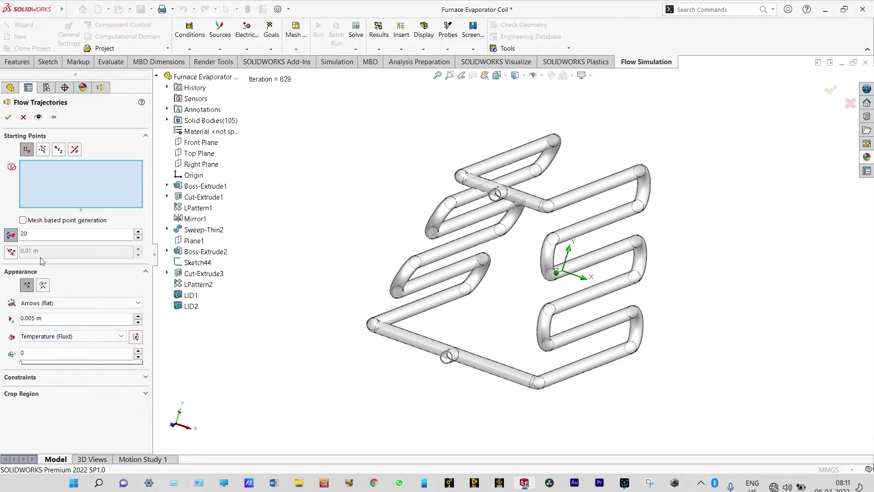
left_click(25, 233)
scroll(485, 329, "down", 5)
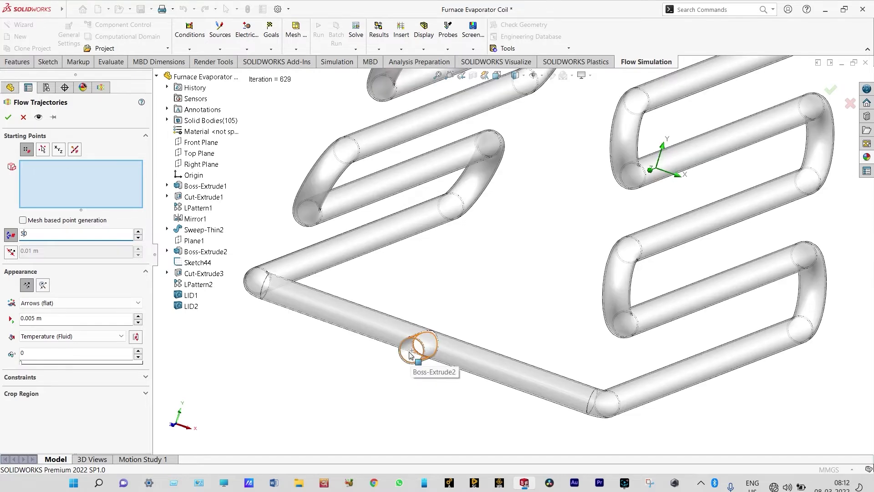
key("Return")
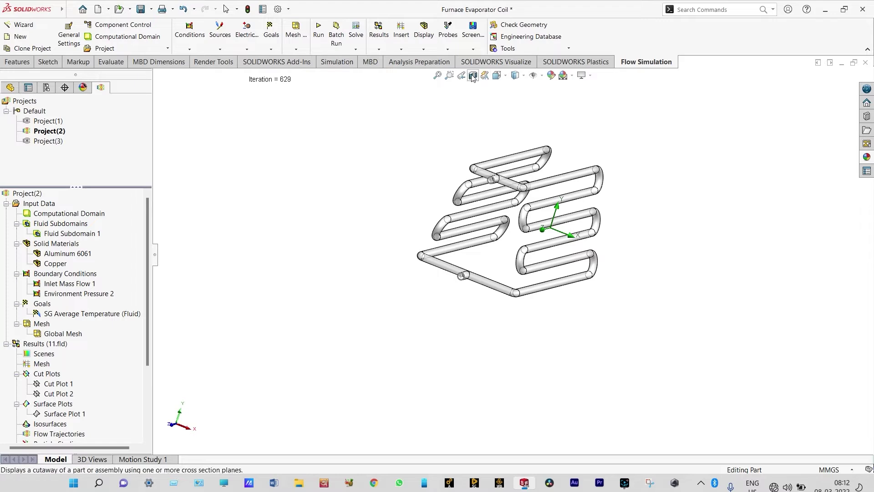
left_click(474, 75)
Insert Flow Trajectories 1 with 50 points starting from the coil's pipe-end face
key("Escape")
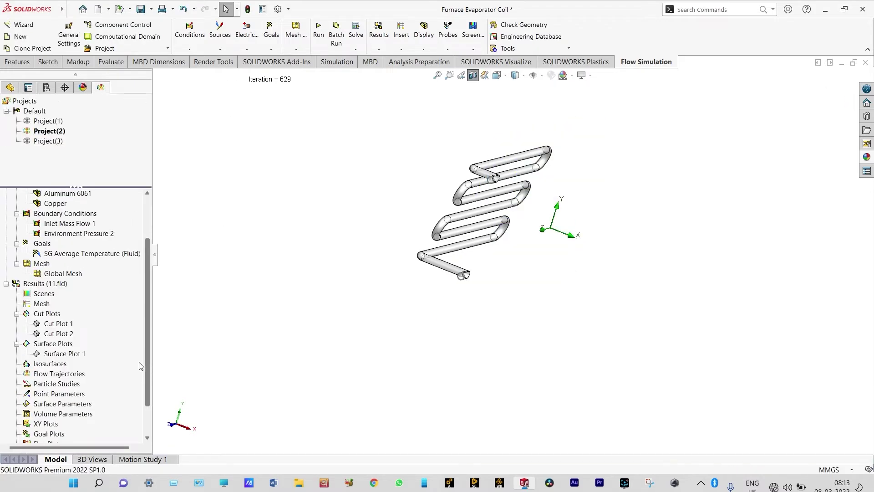
right_click(71, 376)
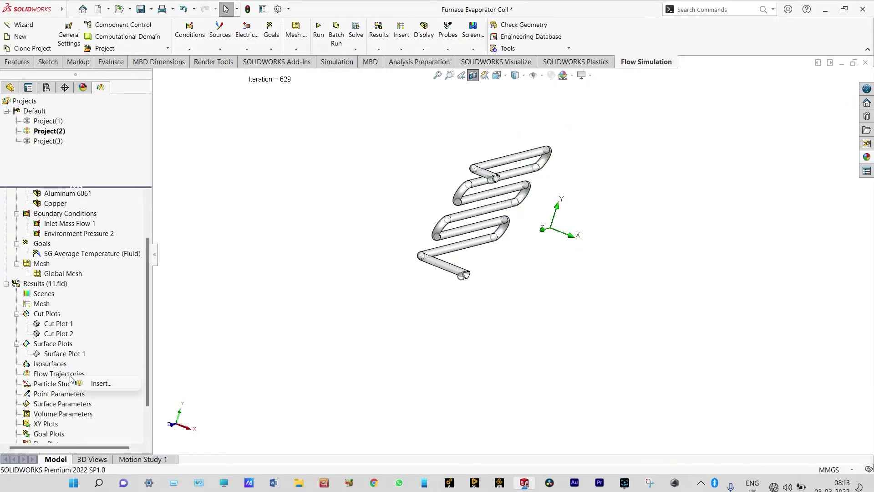
left_click(101, 384)
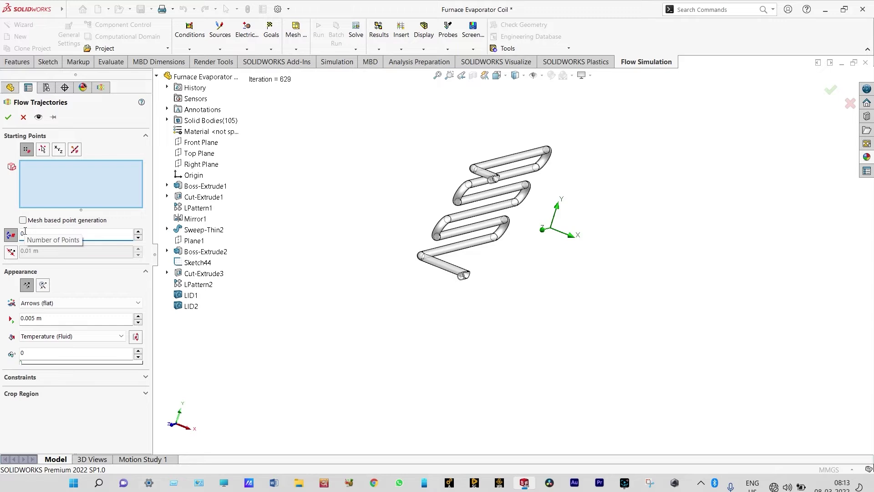
scroll(380, 279, "down", 5)
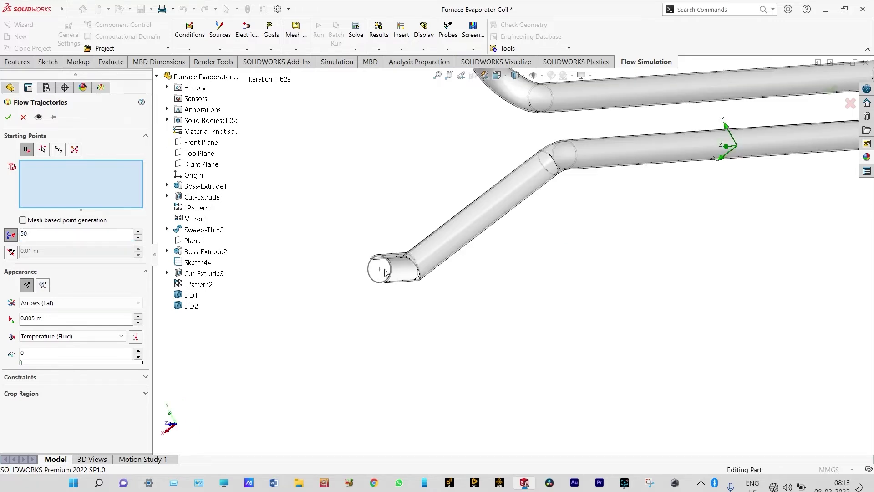
left_click(386, 272)
scroll(386, 272, "up", 2)
left_click(10, 120)
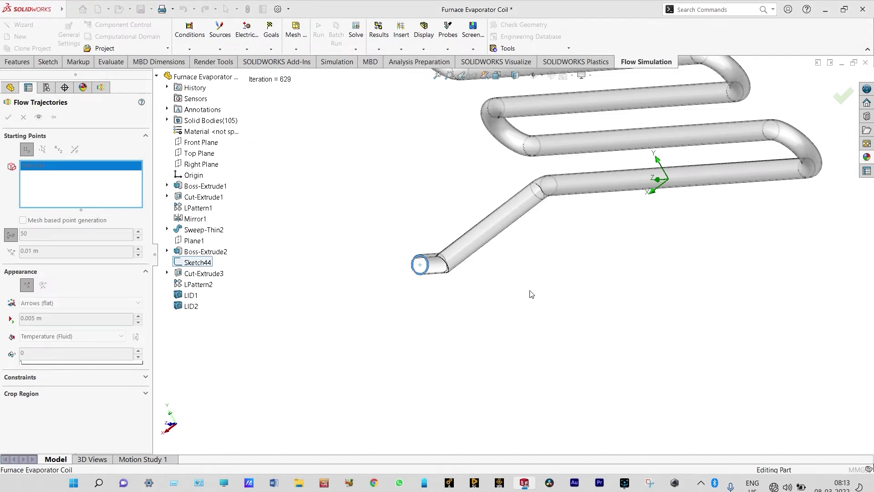
Draw Flow Trajectories 1 as arrows coloured by fluid temperature
scroll(625, 267, "up", 3)
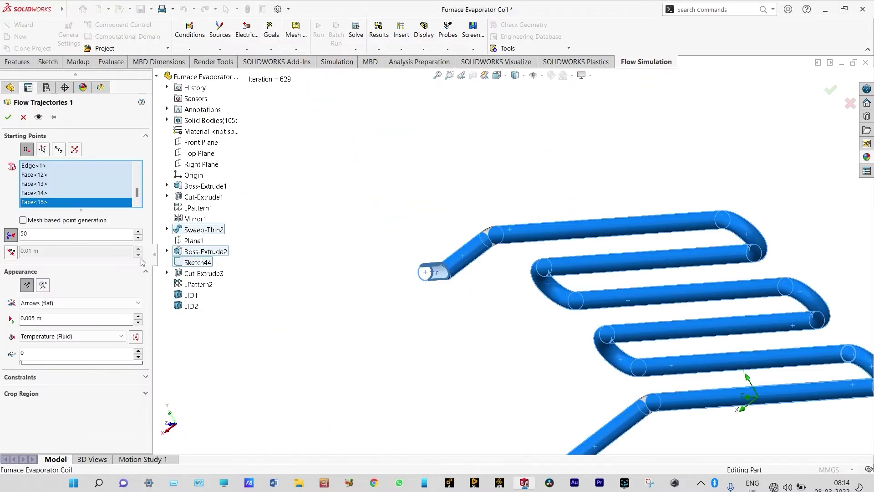
left_click(43, 285)
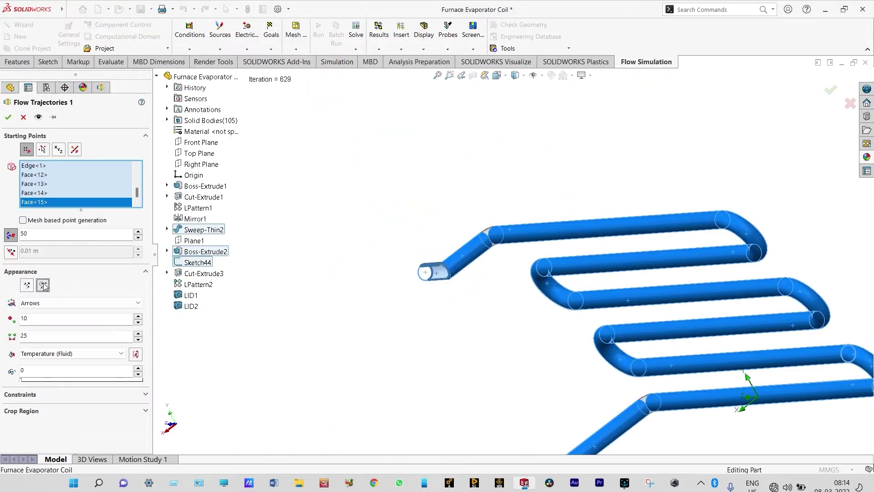
left_click(9, 117)
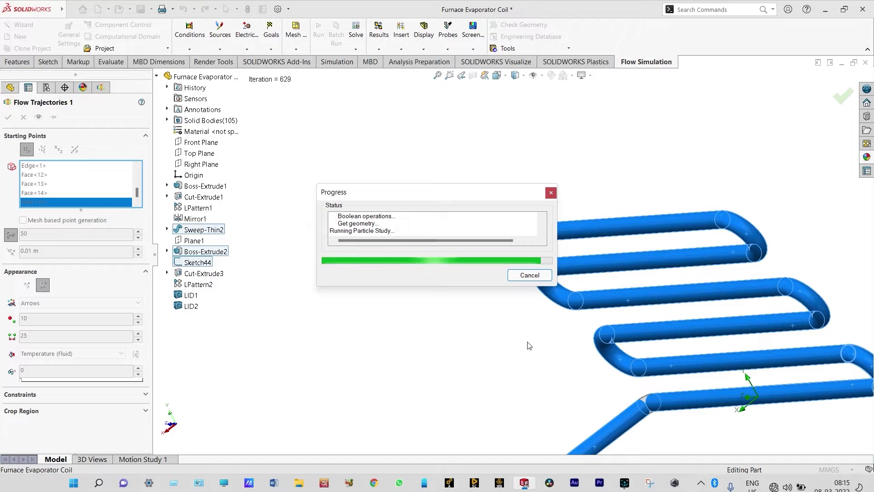
left_click(497, 76)
left_click(503, 111)
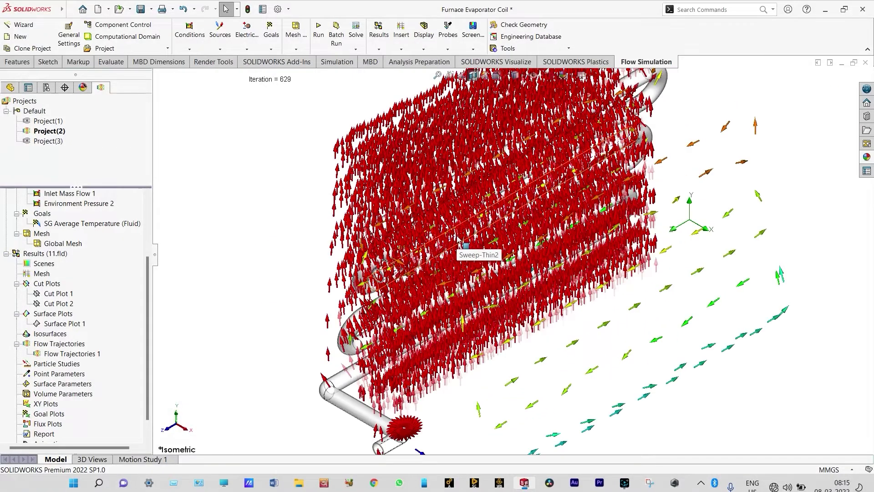
right_click(93, 354)
left_click(114, 238)
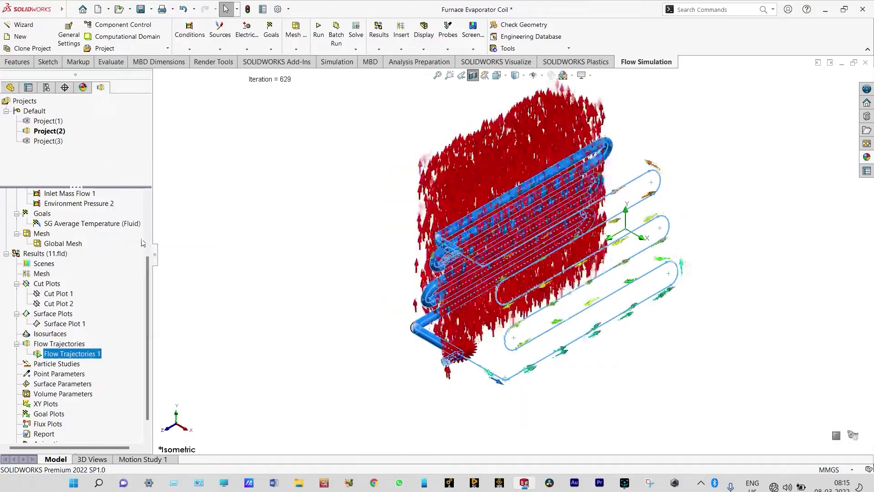
scroll(658, 409, "down", 2)
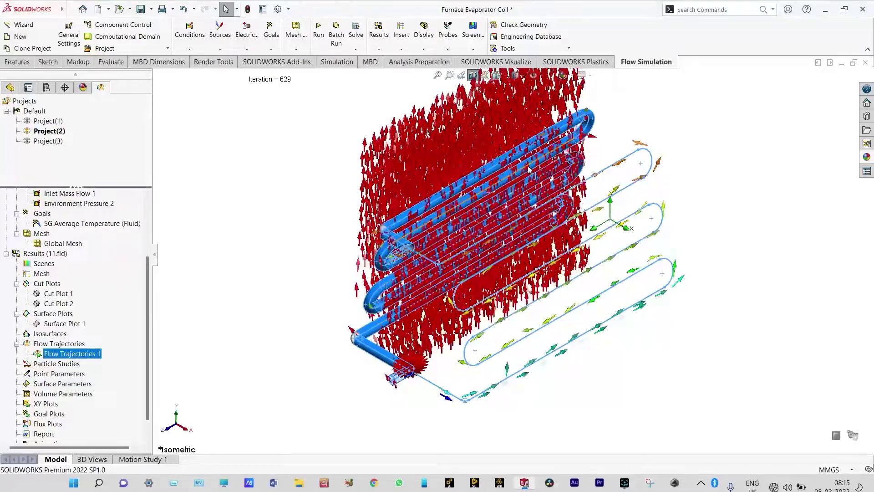
scroll(510, 227, "up", 2)
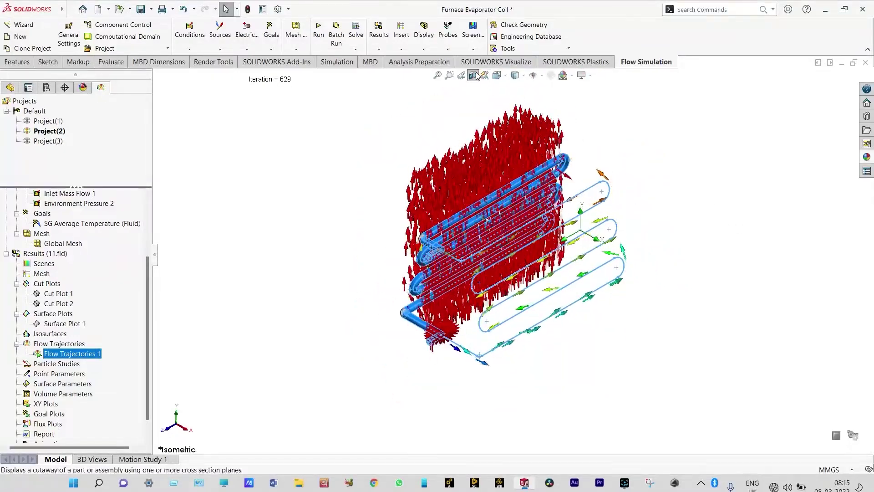
key("Escape")
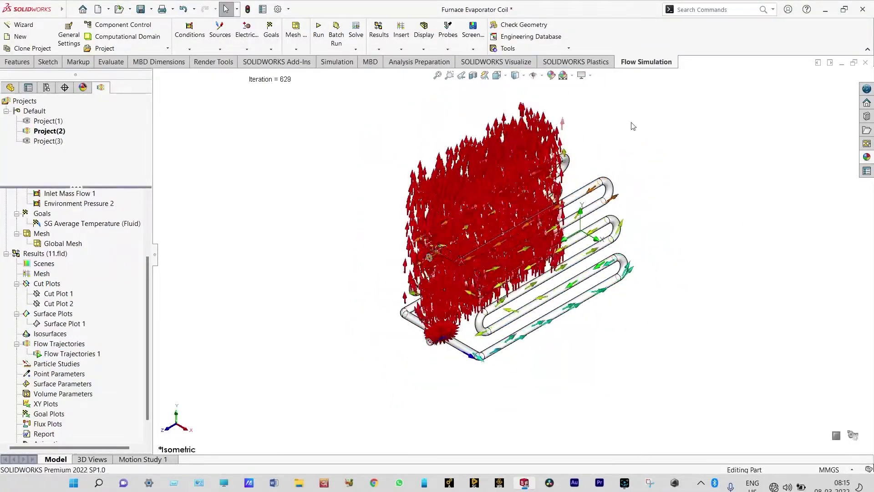
scroll(590, 304, "down", 2)
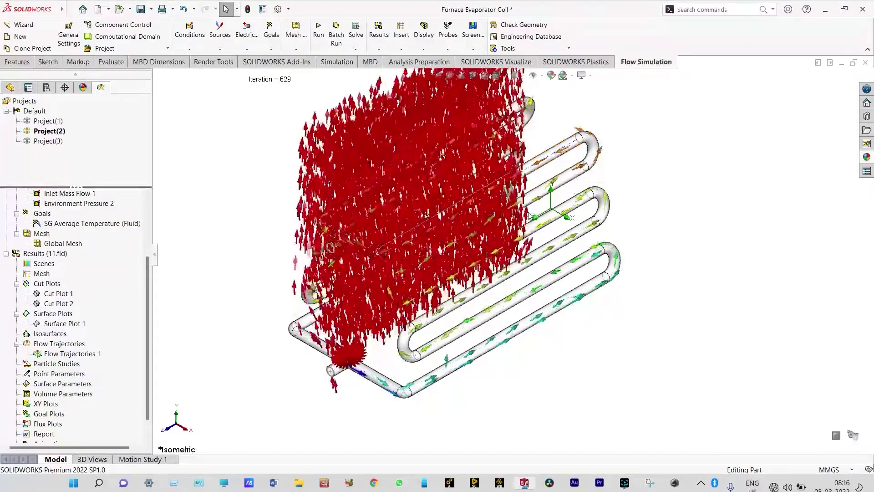
scroll(530, 216, "up", 3)
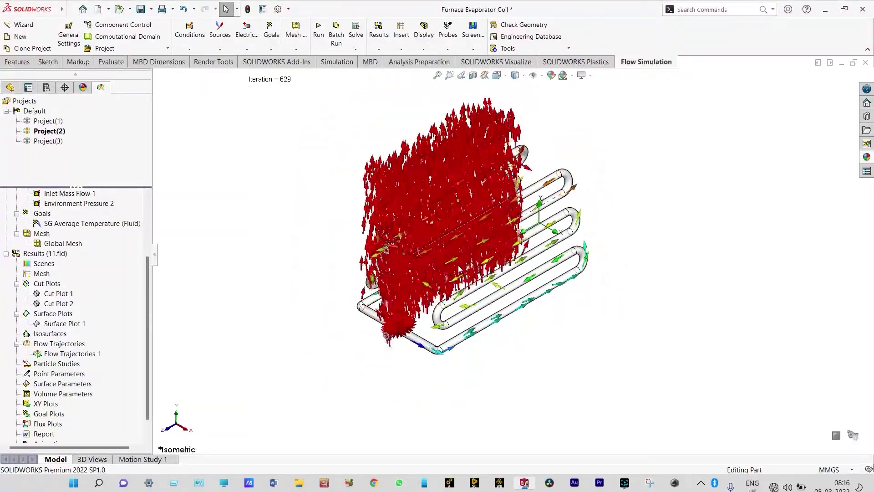
Clear Flow Trajectories 1 and redraw it as static flat 0.005 m temperature-coloured arrows
right_click(86, 356)
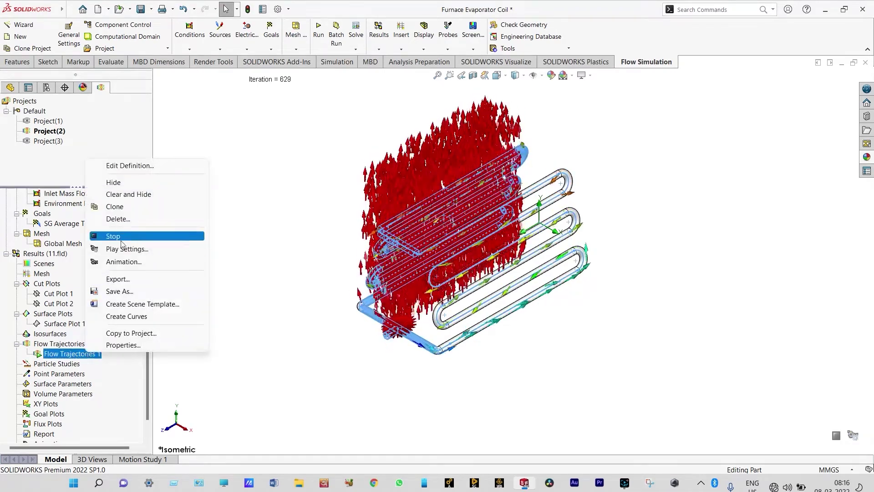
left_click(131, 194)
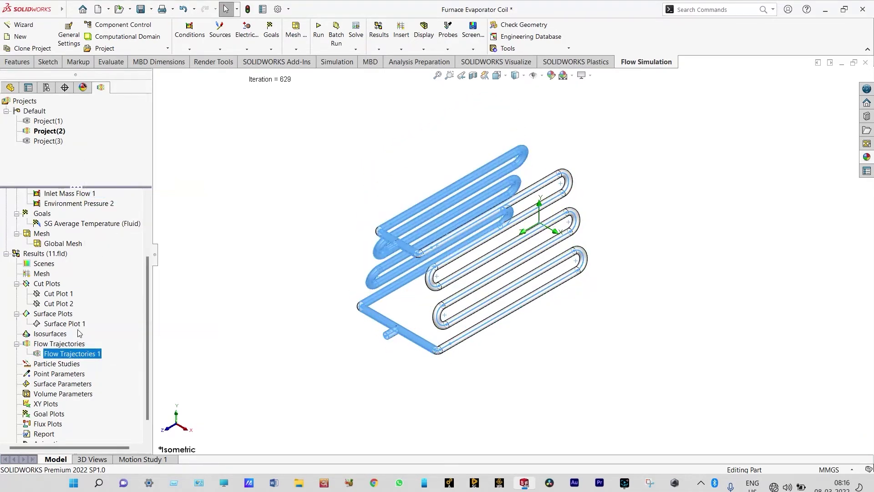
right_click(72, 356)
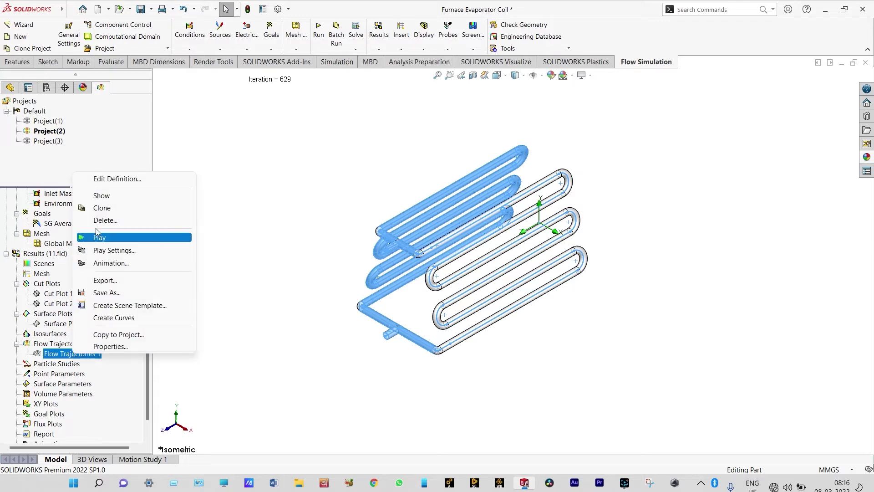
left_click(108, 179)
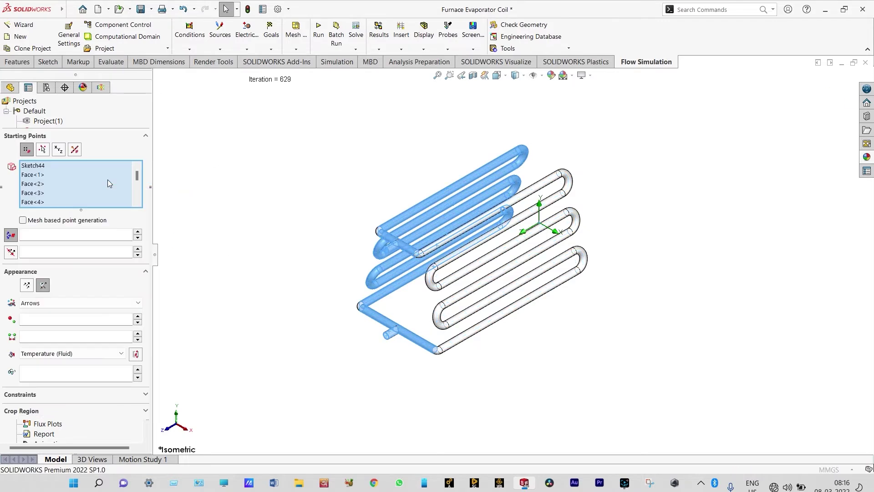
left_click(26, 286)
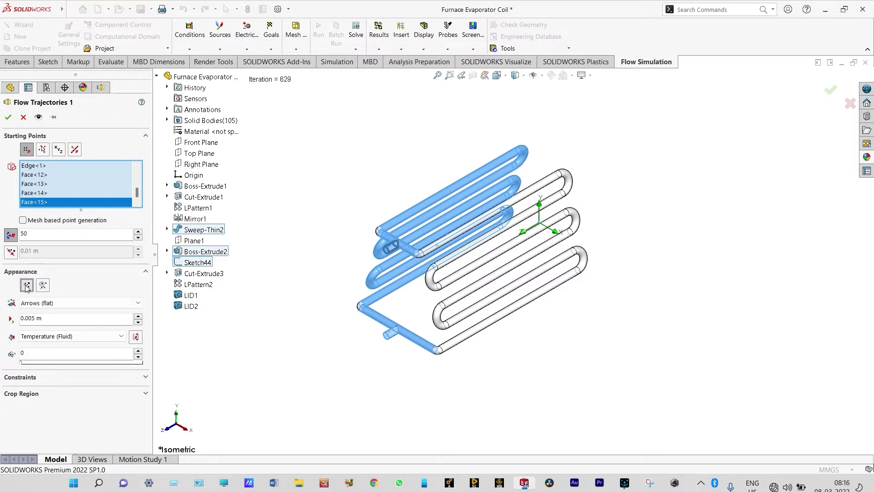
left_click(8, 117)
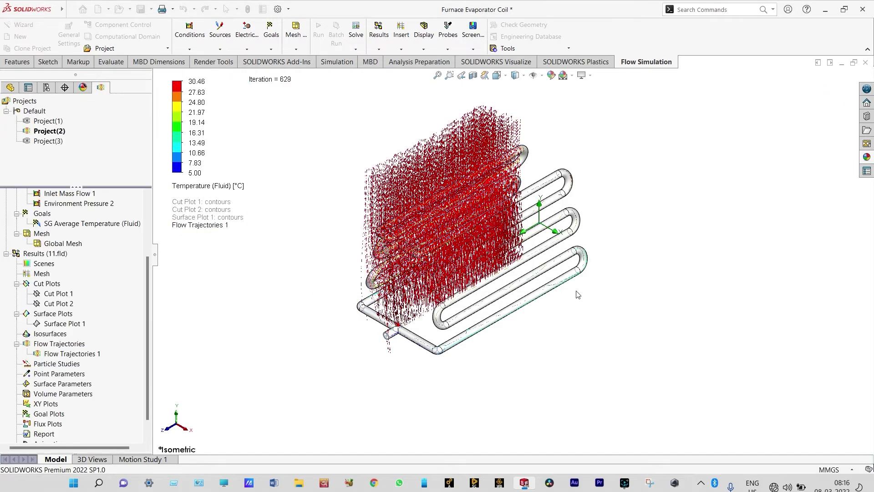
View the coil and its temperature trajectories from the Right, zoomed in
scroll(458, 271, "down", 5)
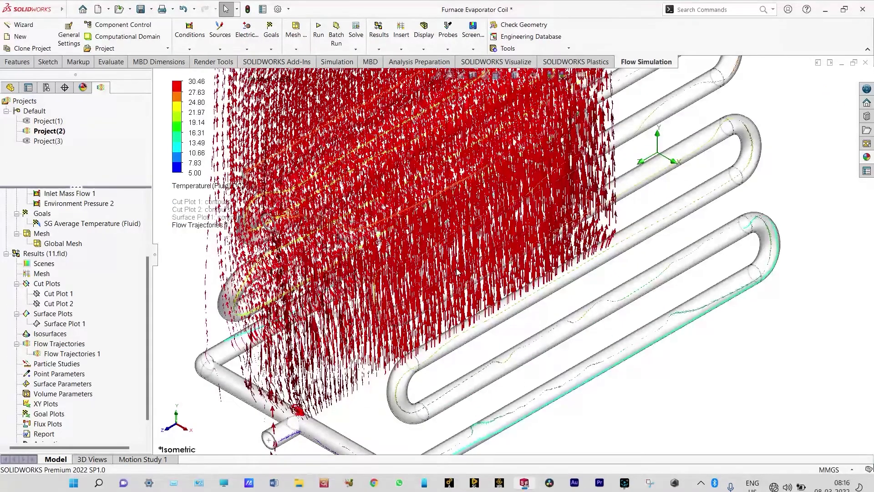
scroll(457, 271, "up", 5)
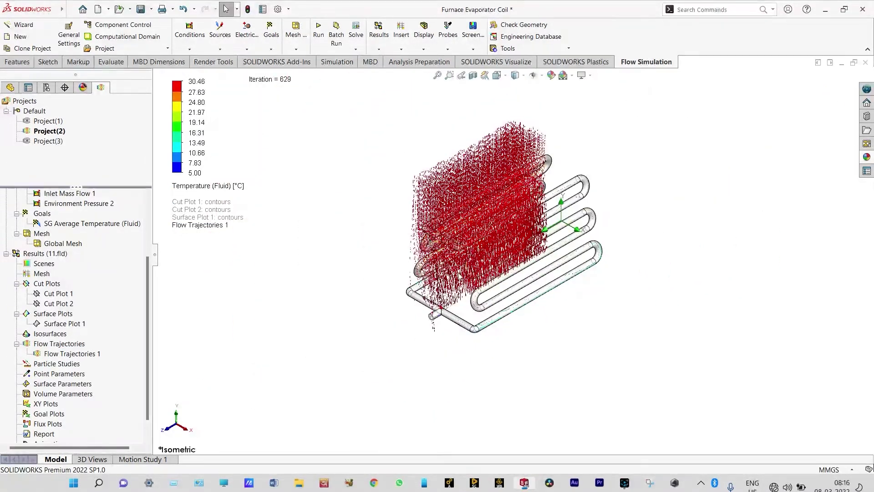
left_click(496, 75)
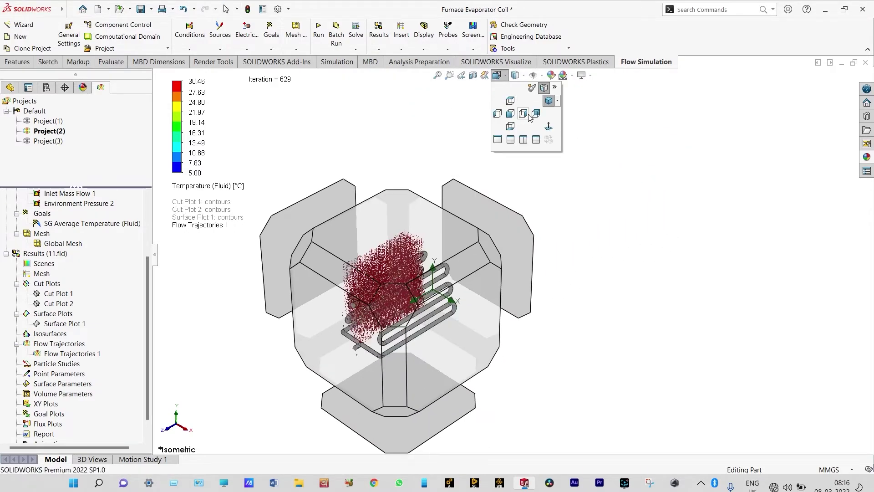
left_click(527, 115)
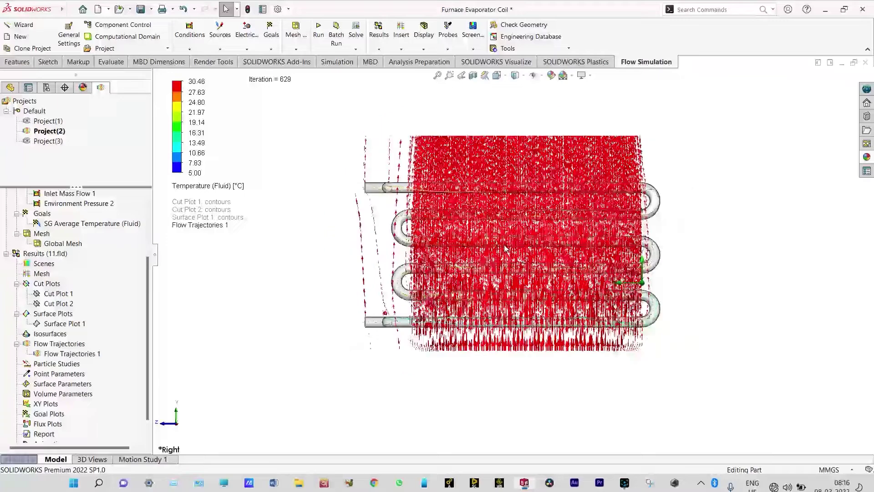
scroll(503, 321, "down", 3)
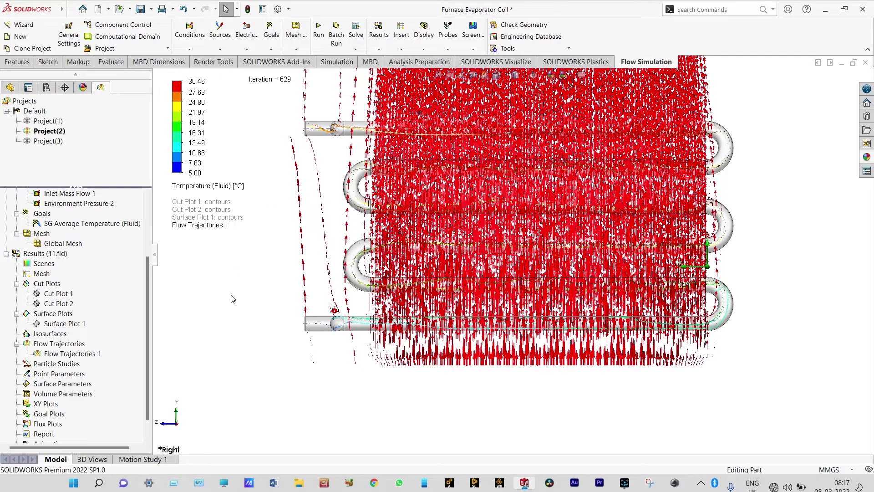
Play the Flow Trajectories 1 animation and zoom in to watch it
right_click(63, 355)
left_click(87, 256)
scroll(301, 181, "down", 2)
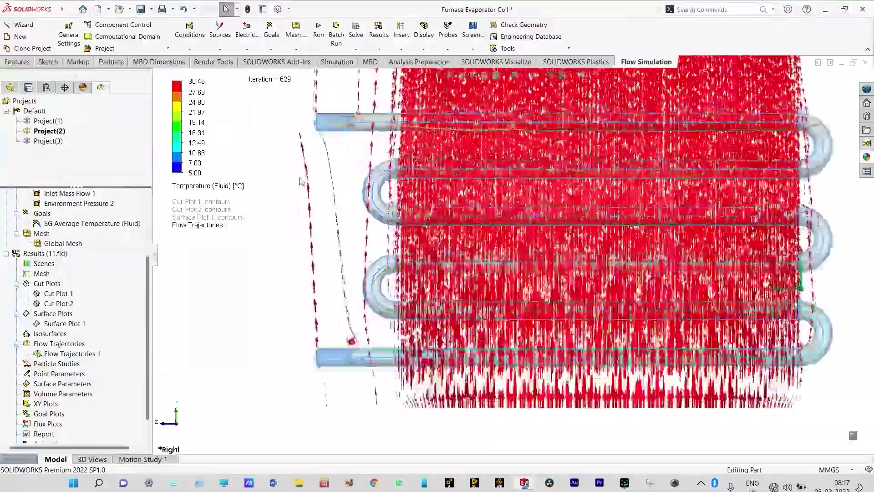
scroll(834, 157, "down", 2)
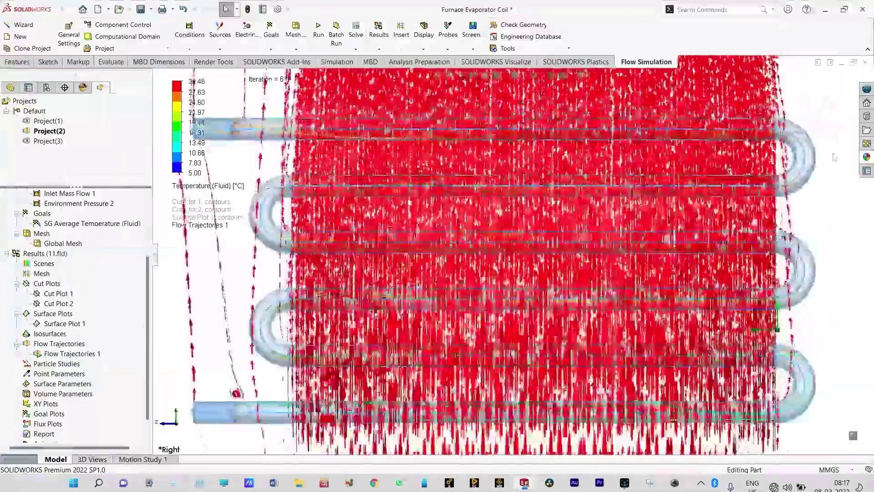
scroll(830, 167, "up", 3)
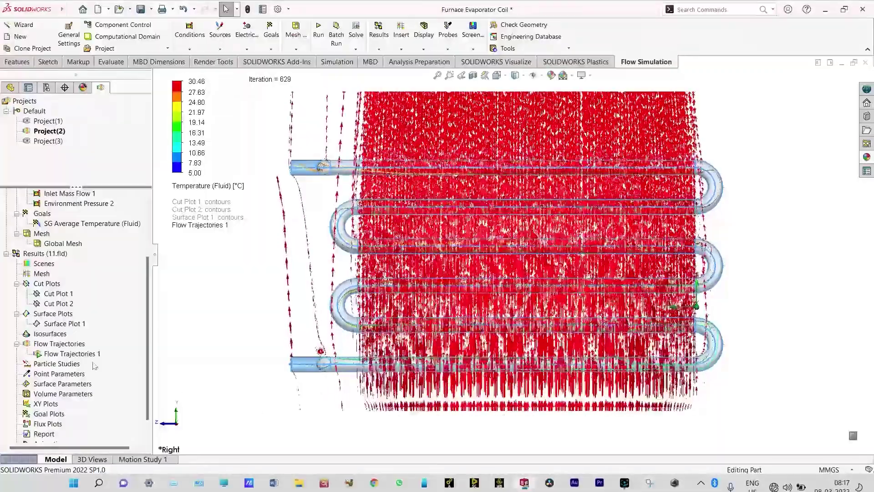
Clear and hide Flow Trajectories 1, leaving only the bare coil in the side view
right_click(70, 355)
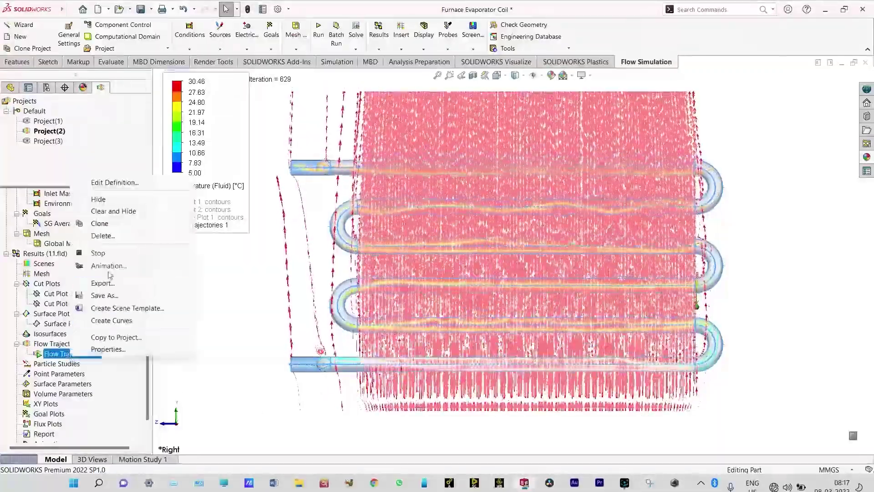
left_click(111, 211)
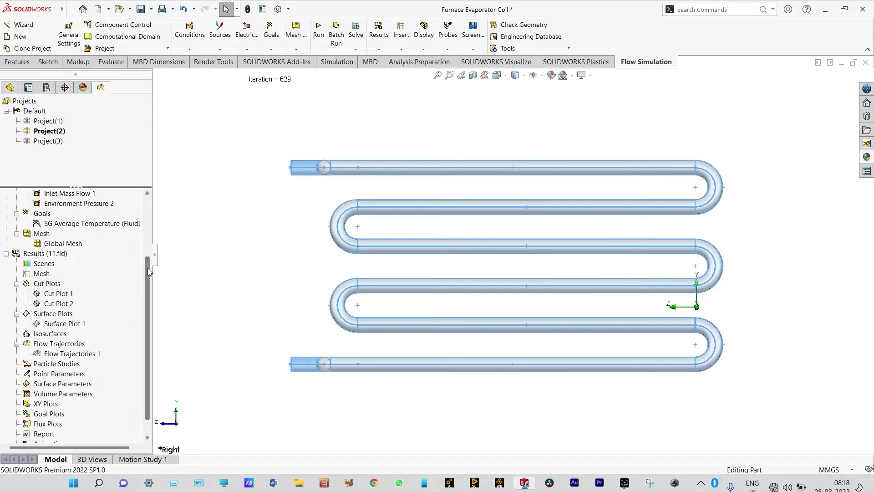
left_click_drag(148, 272, 155, 212)
Orbit the coil into an angled 3-D view and return to the Flow Simulation project tree
right_click(271, 240)
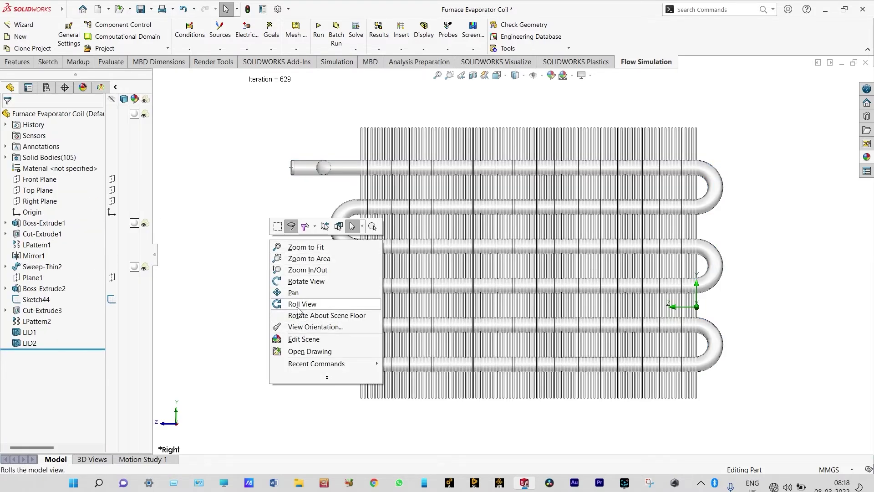
left_click(300, 282)
left_click_drag(301, 274, 330, 292)
left_click(101, 88)
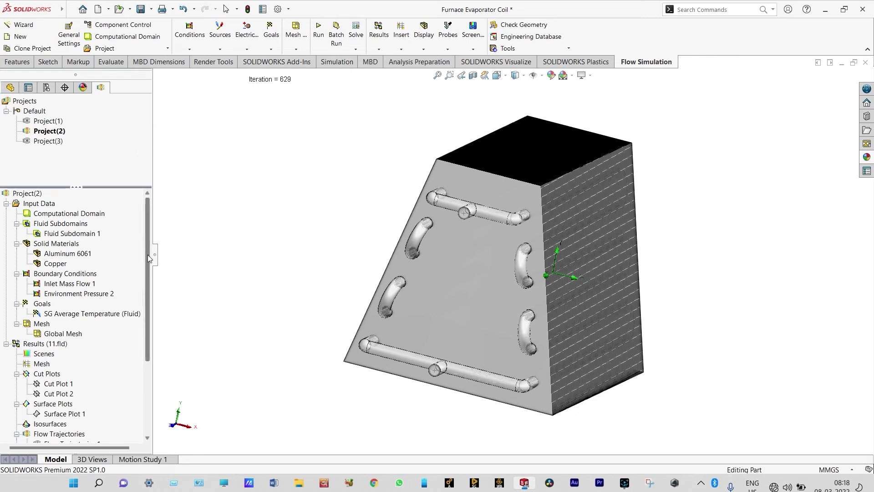
scroll(147, 255, "down", 4)
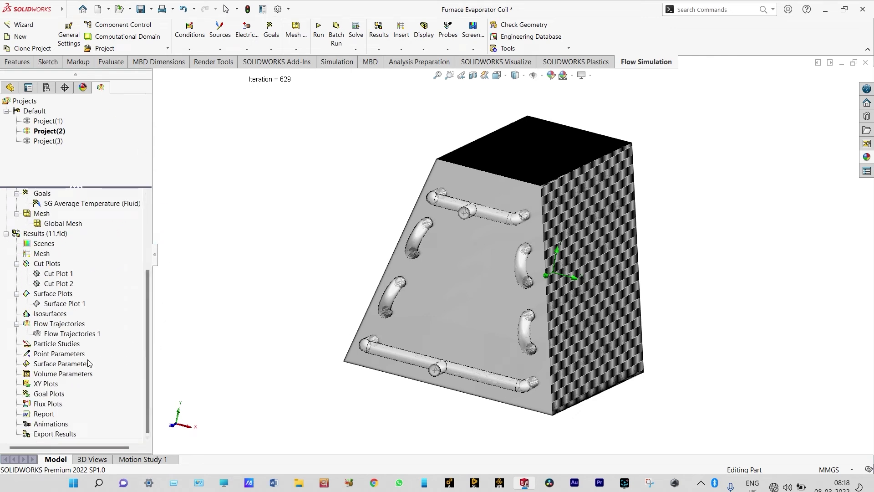
right_click(57, 393)
Insert a goal plot of SG Average Temperature (Fluid) 1 and export it to Excel as Goal Plot 1
left_click(75, 401)
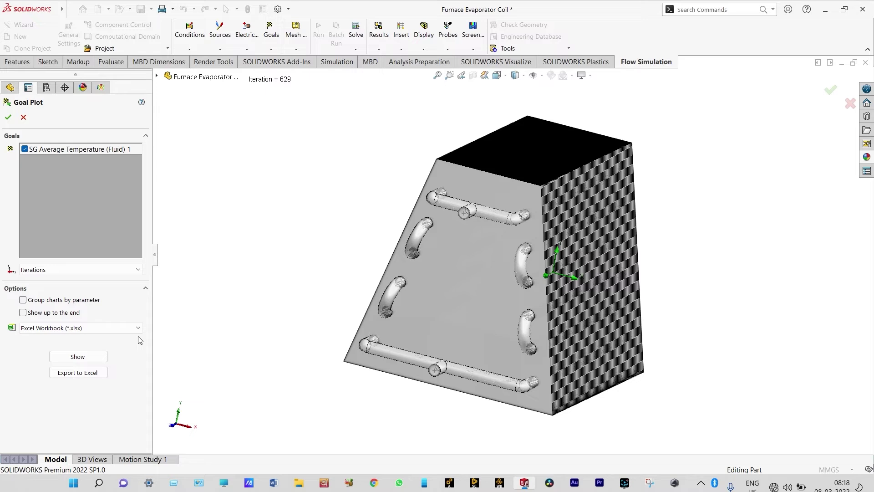
left_click(100, 374)
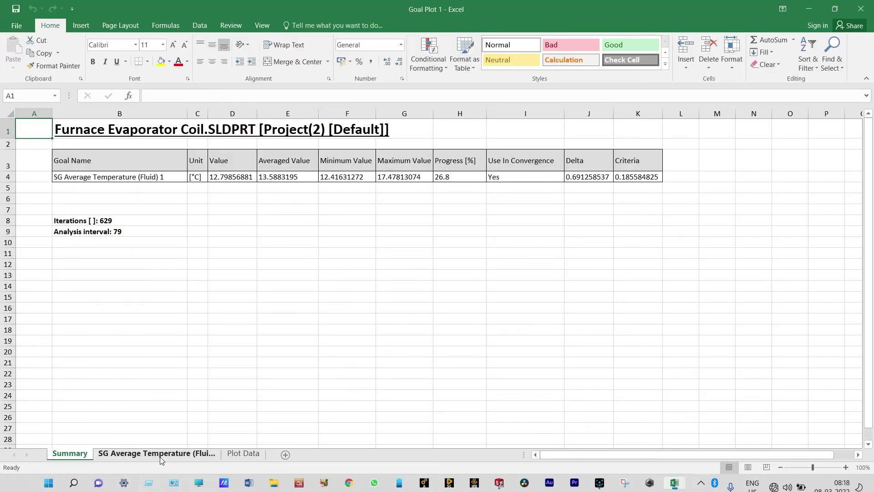
Read the SG Average Temperature chart's values across iterations, then close the Excel workbook
left_click(160, 456)
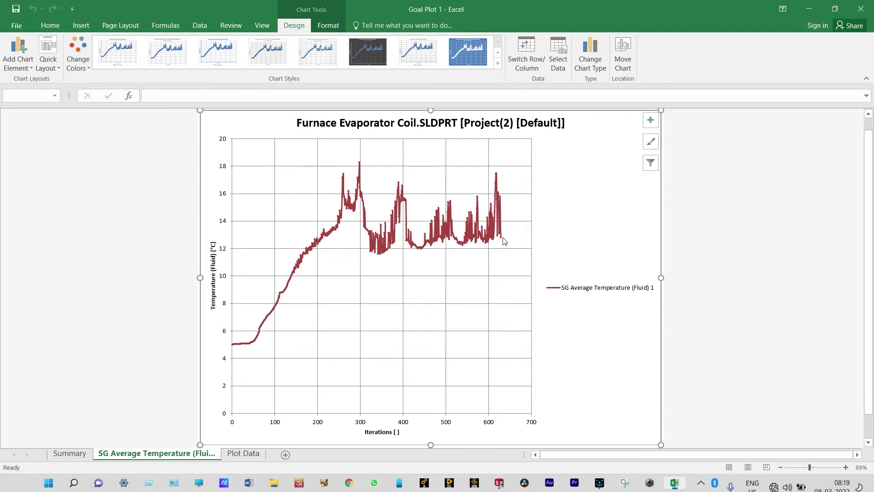
mouse_move(503, 241)
scroll(499, 243, "down", 1)
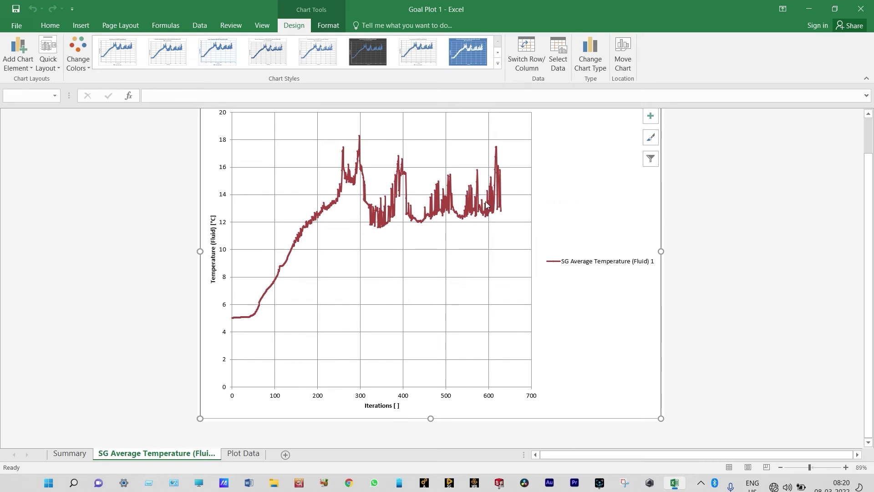
mouse_move(486, 205)
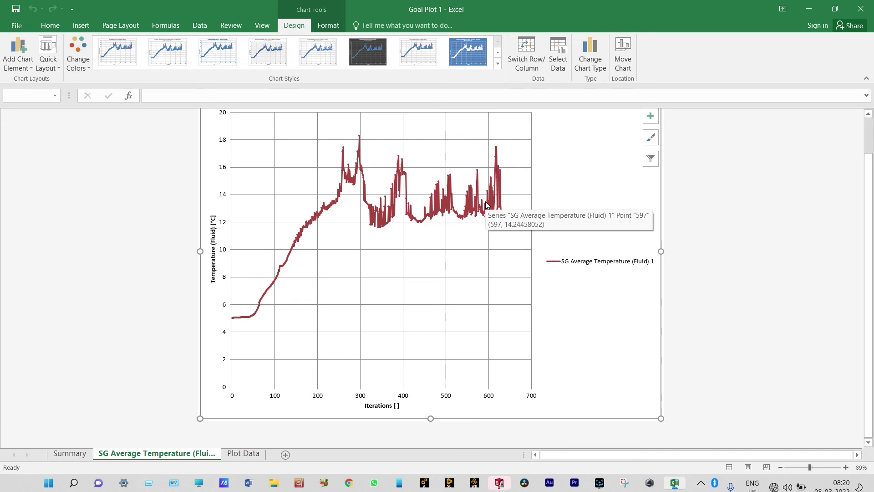
key("alt+F4")
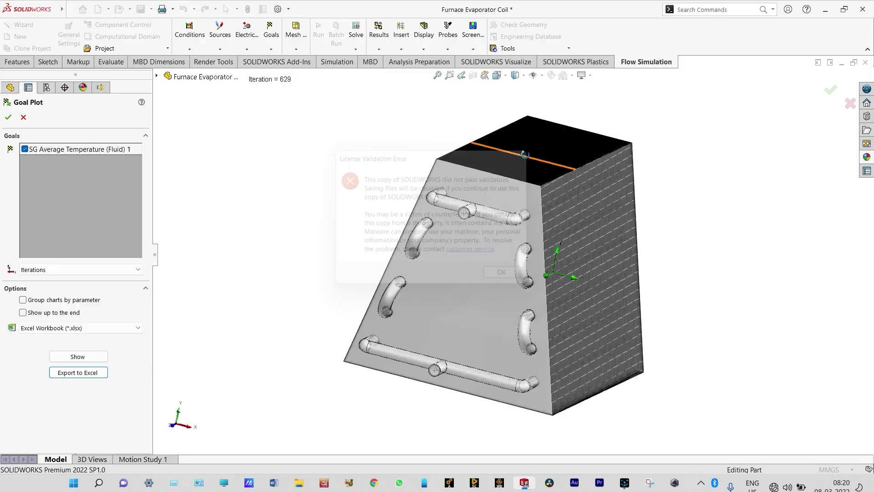